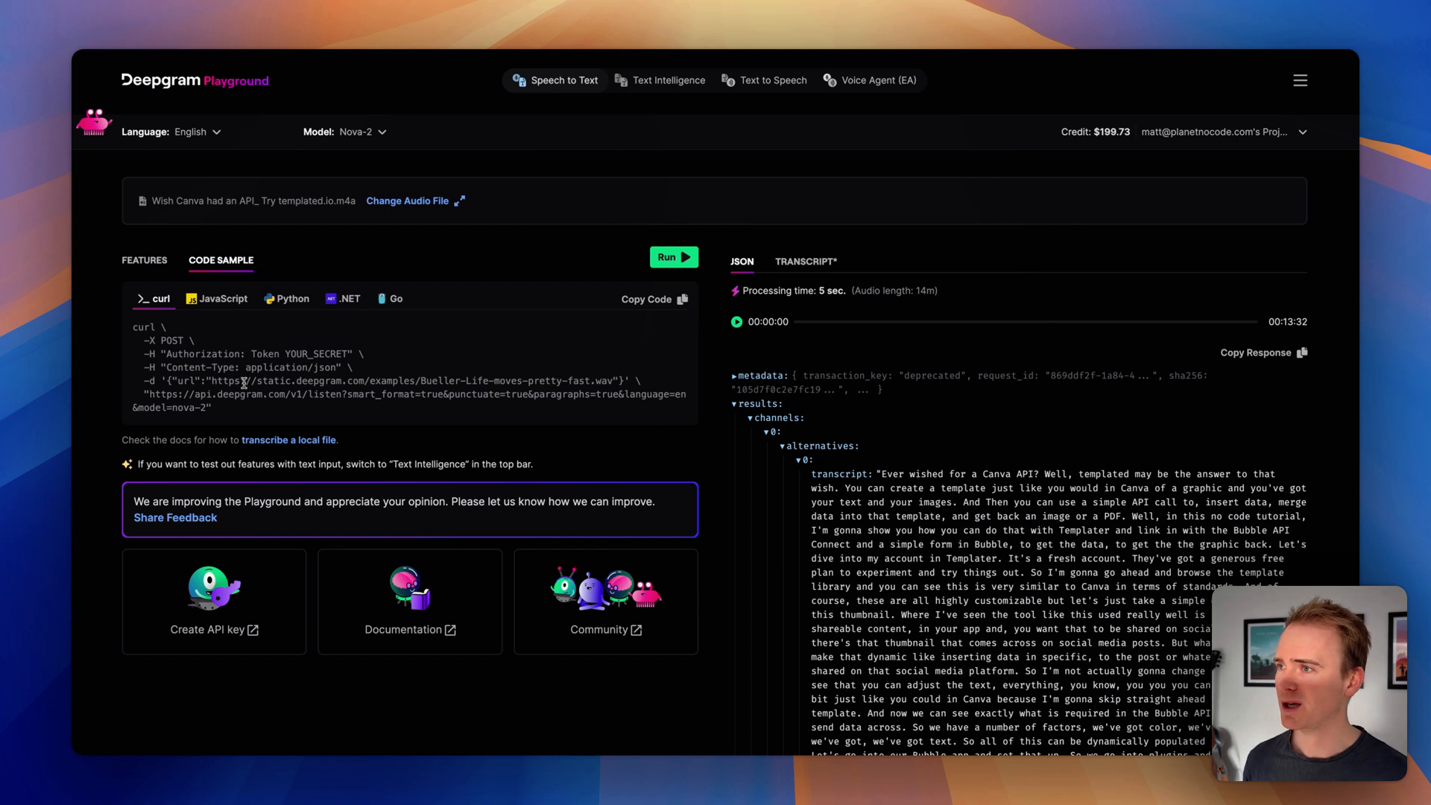
Step: Examine the cURL code sample's JSON body with the audio URL and the listen endpoint with its query parameters
drag(166, 383, 626, 382)
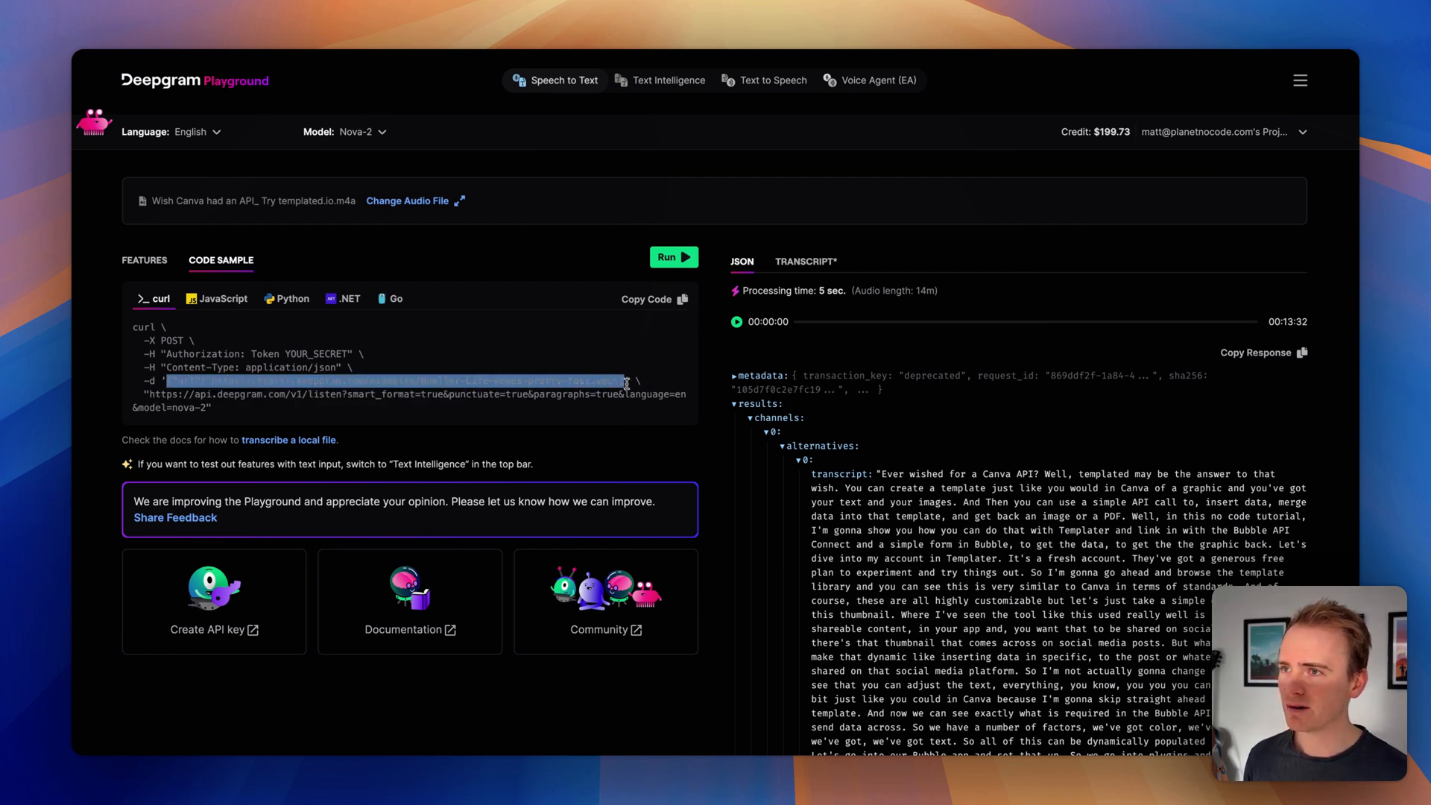
click(504, 383)
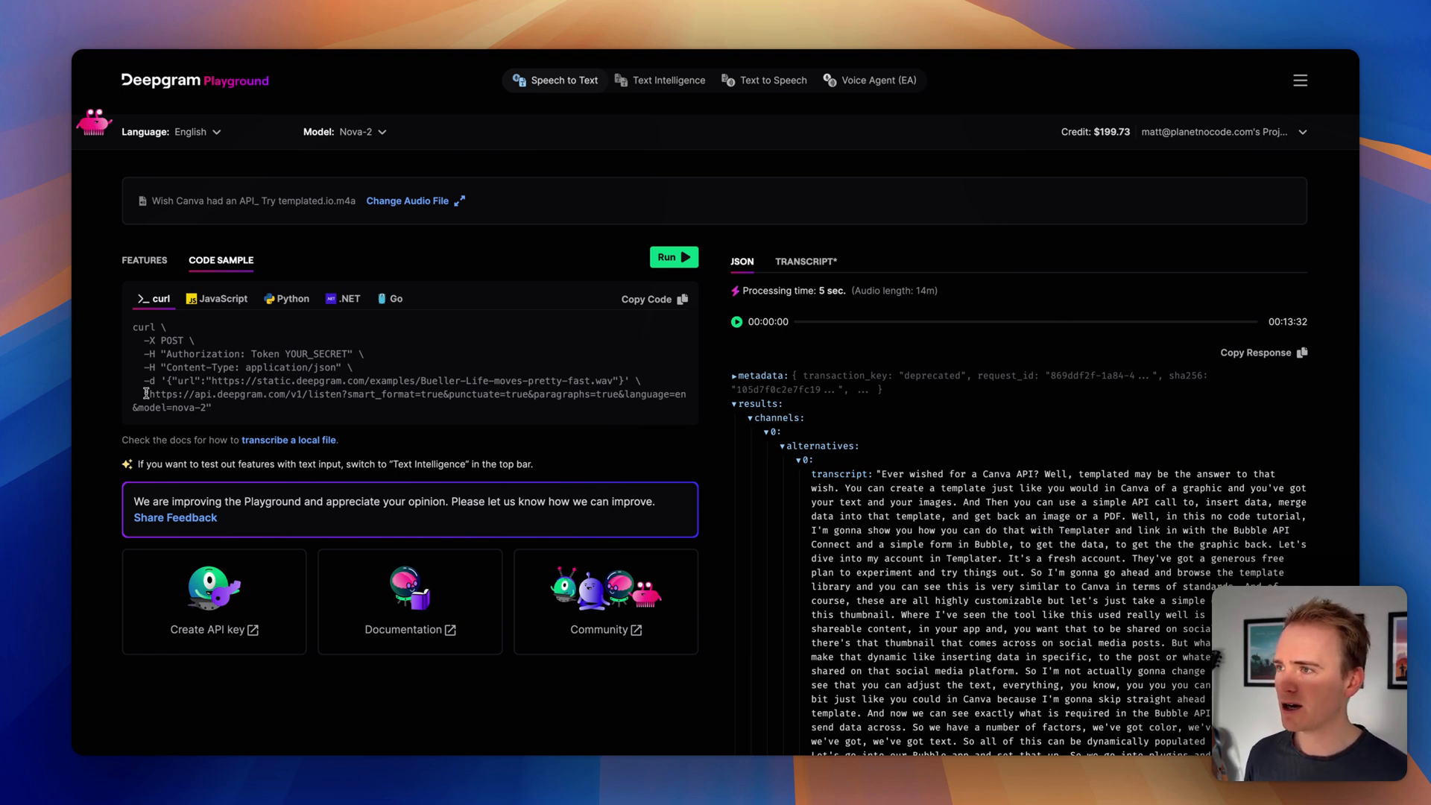
drag(147, 395, 211, 408)
click(167, 408)
click(211, 408)
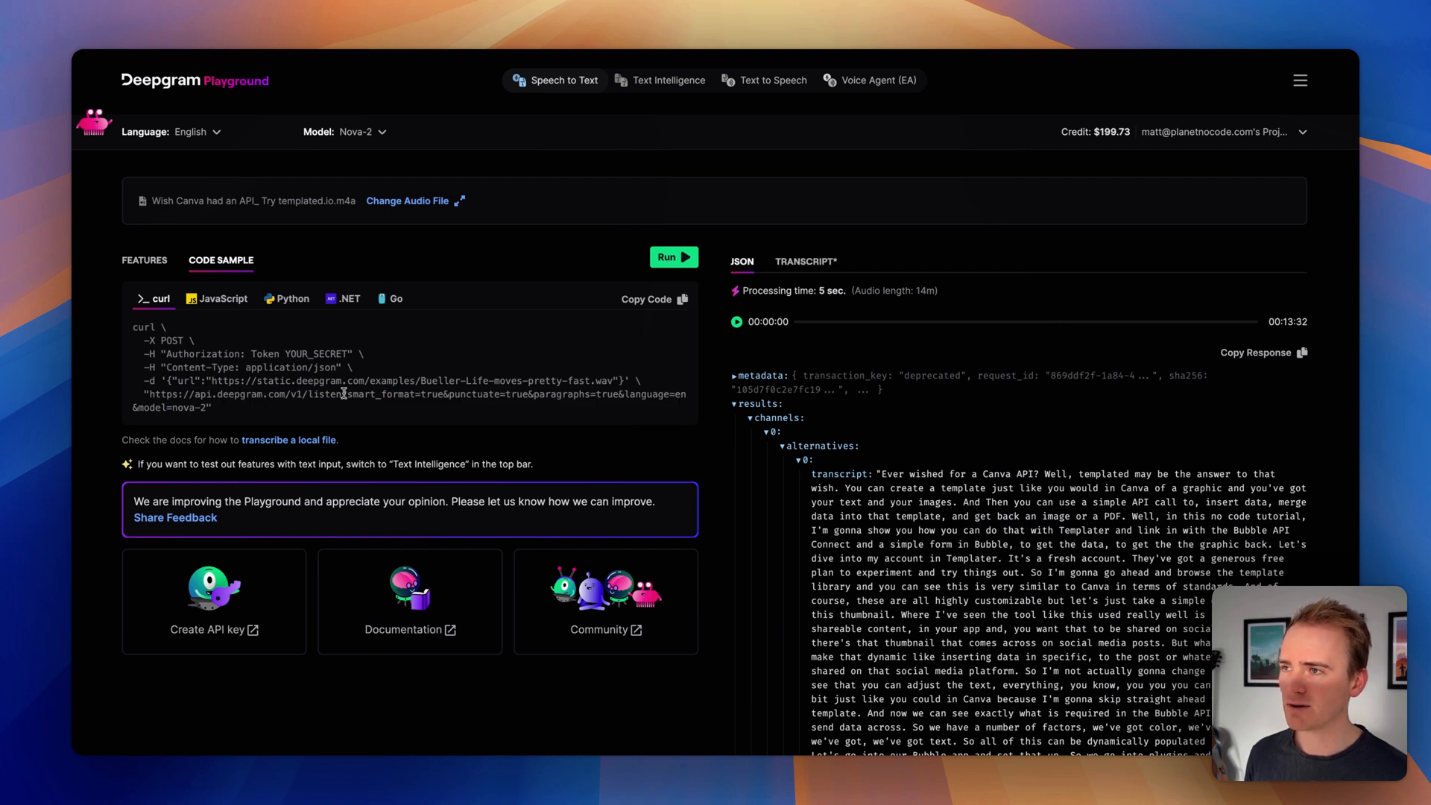
drag(341, 395, 265, 397)
click(264, 398)
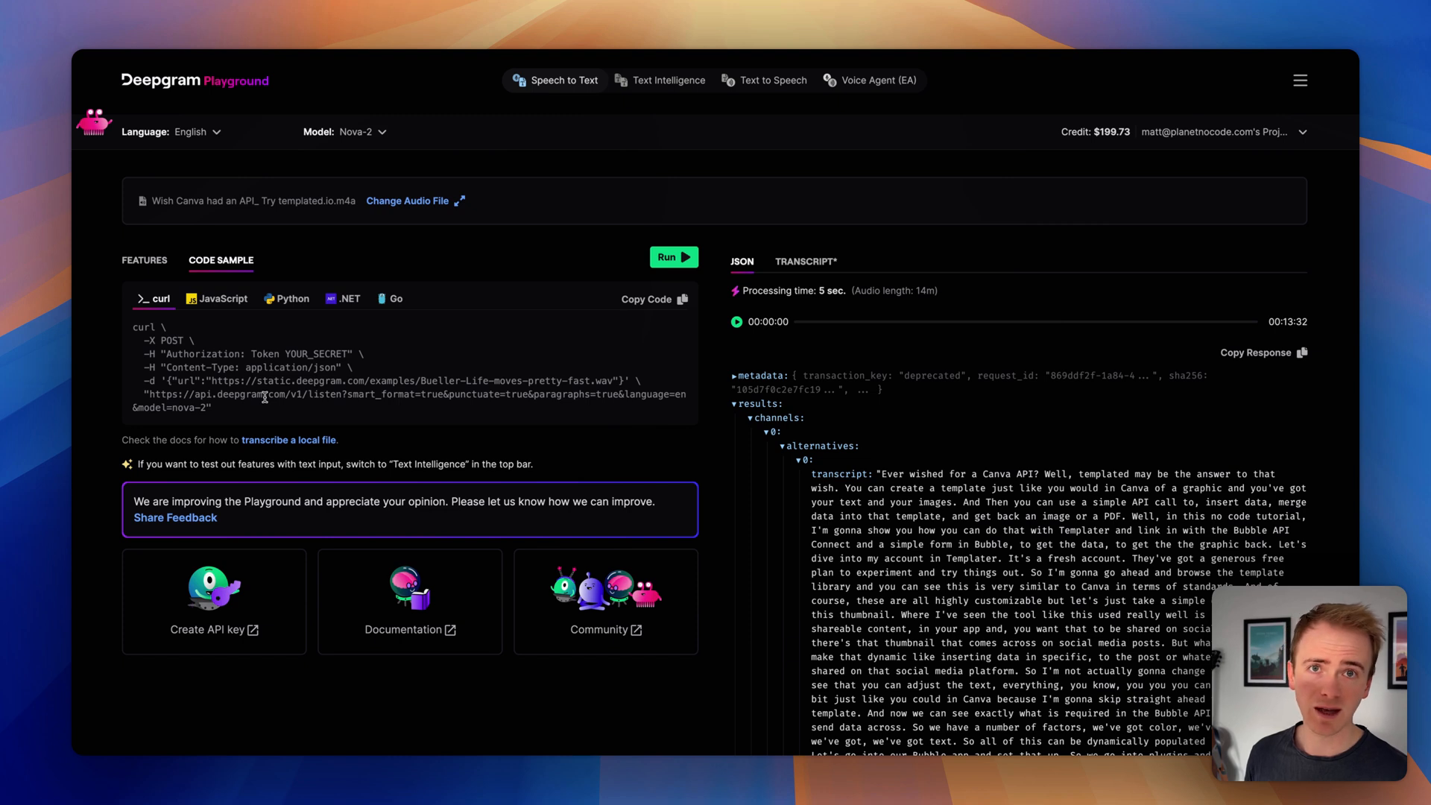
drag(424, 395, 445, 397)
click(436, 396)
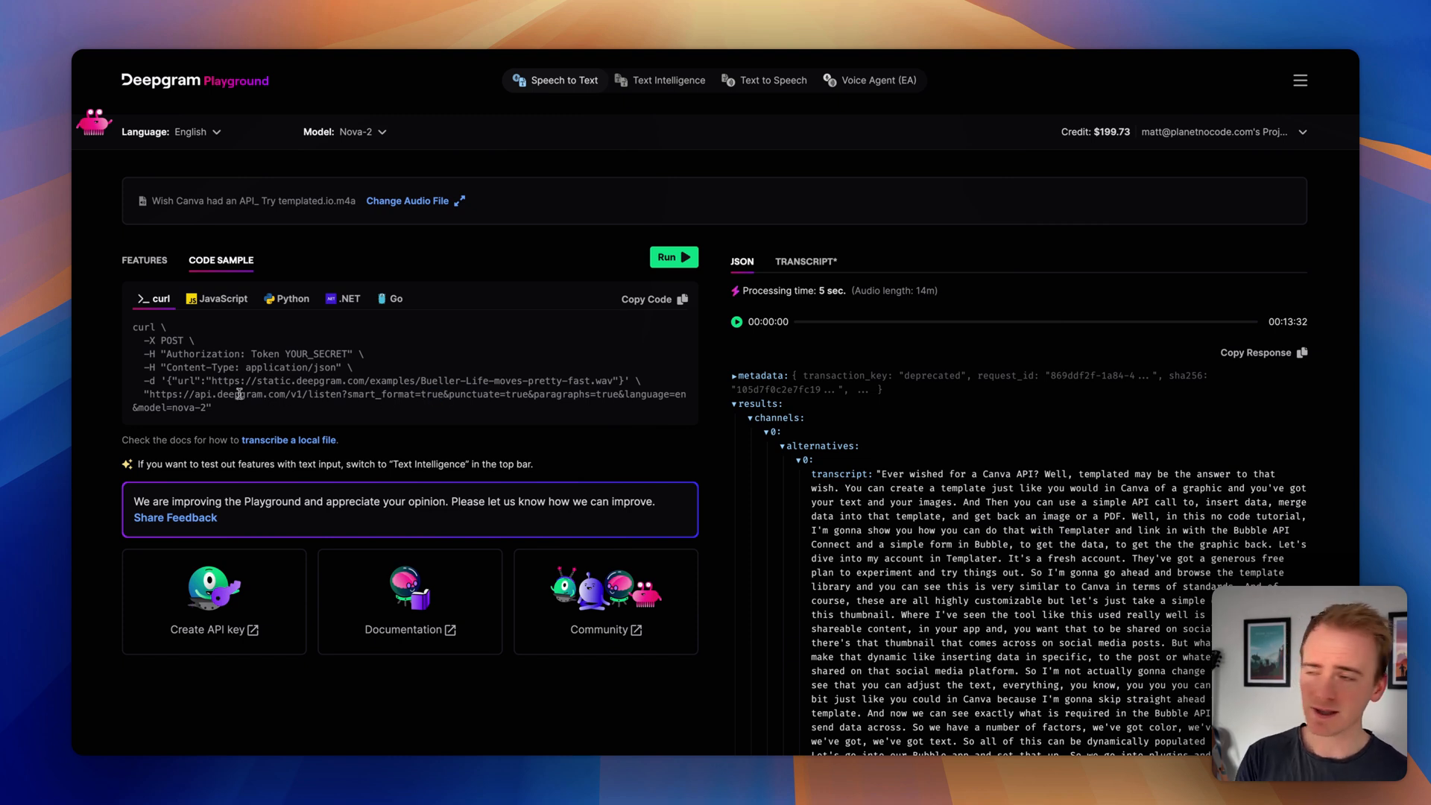
Step: Switch to Bubble's API Connector and review the Deepgram API's authentication type, key name and private key settings
key(super+Tab)
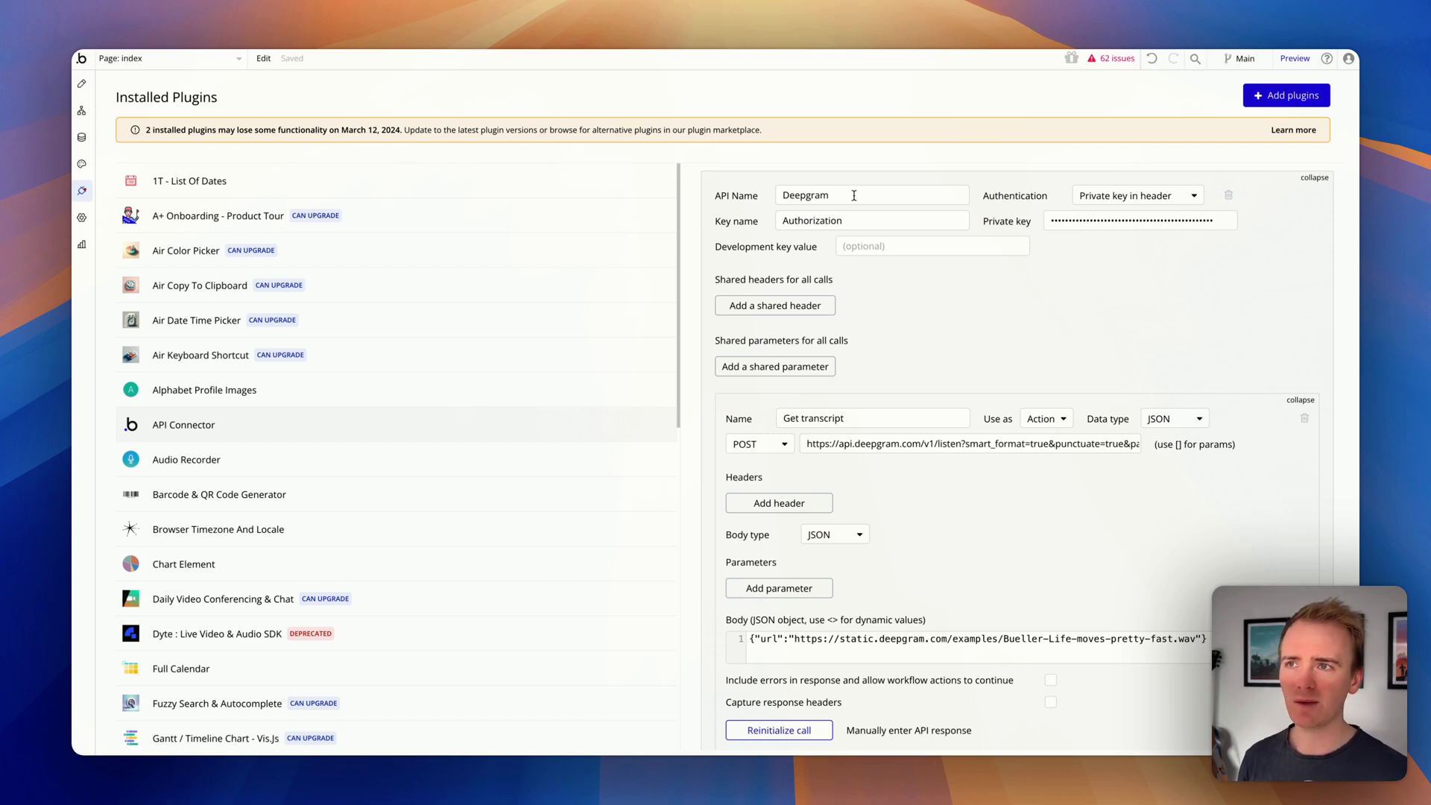
click(1142, 198)
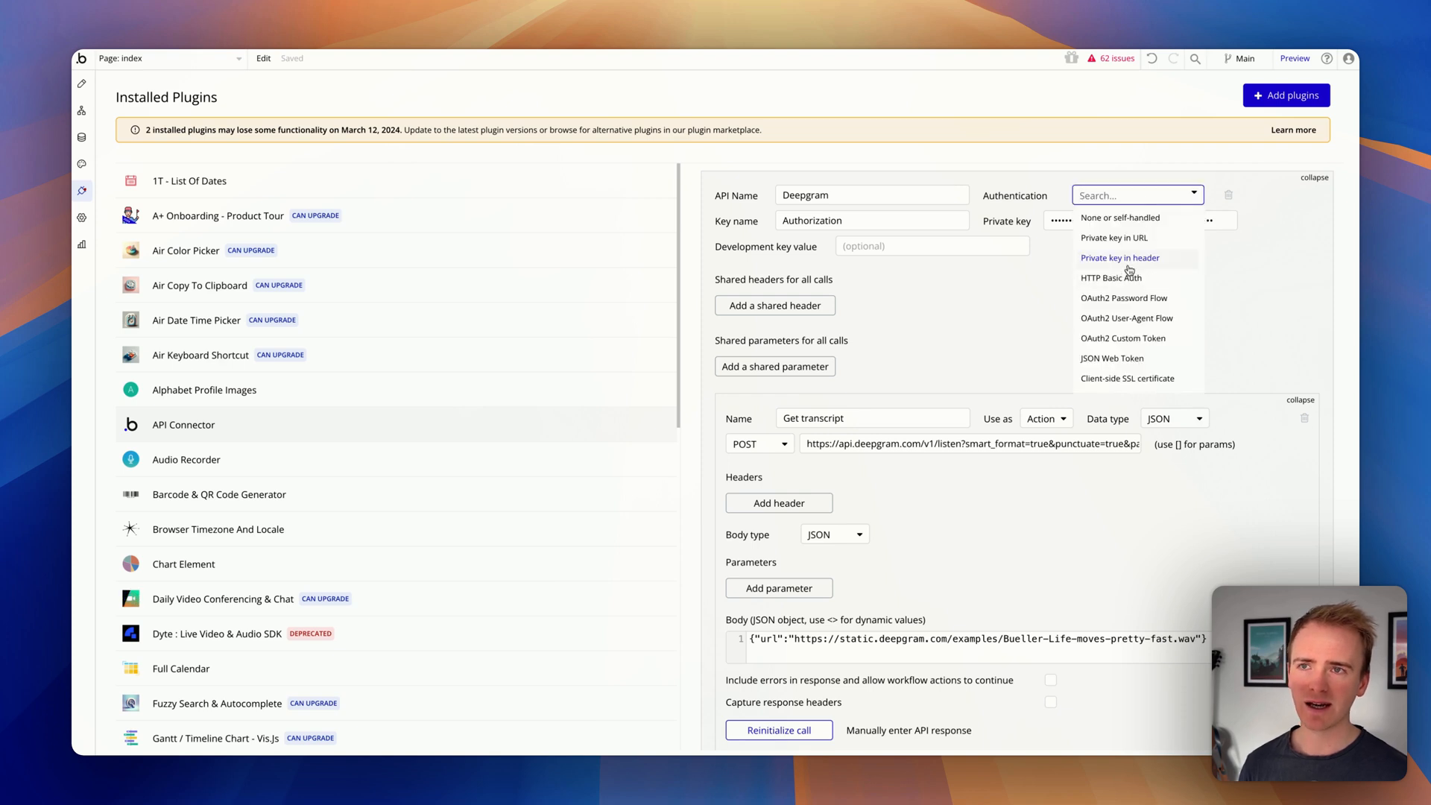
click(976, 286)
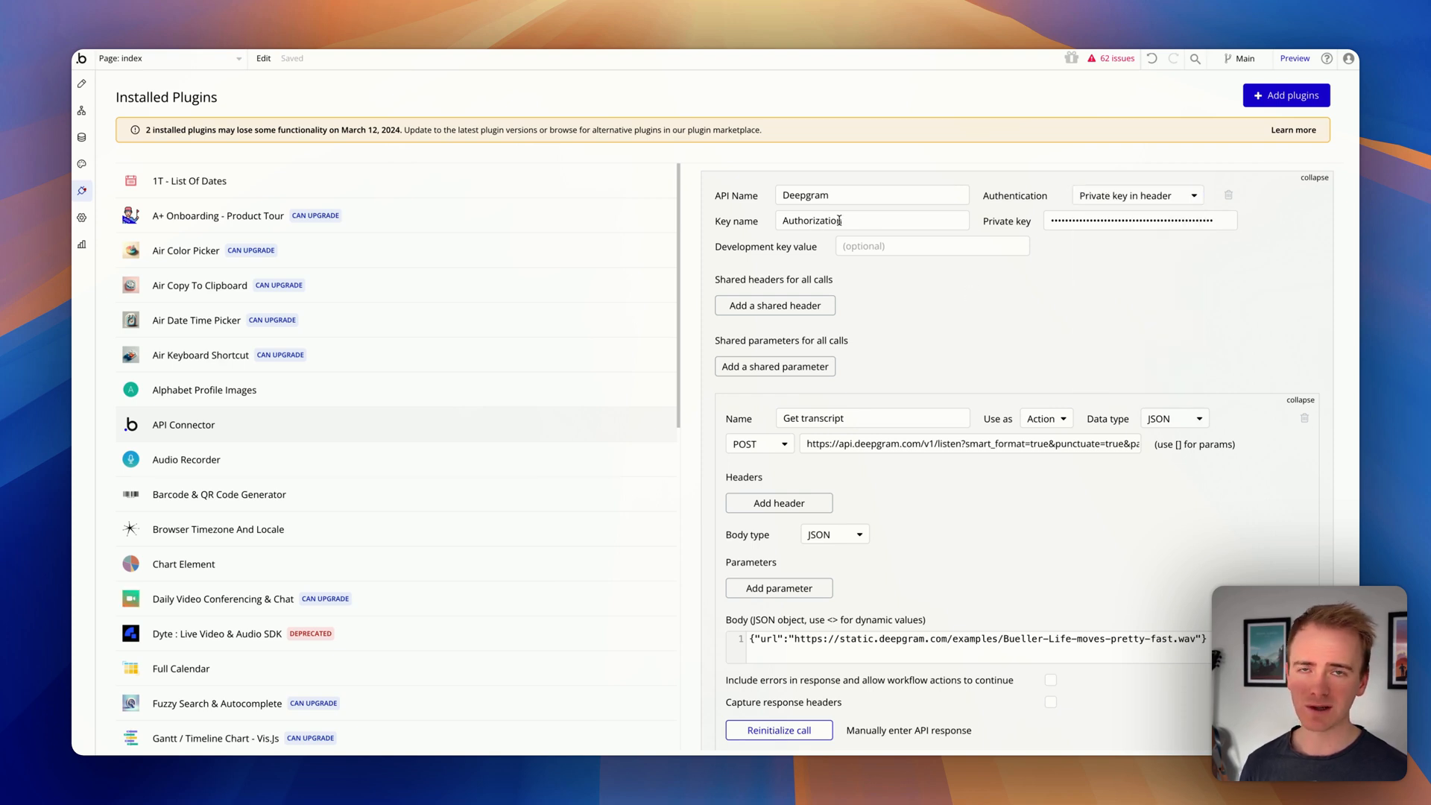
click(1094, 221)
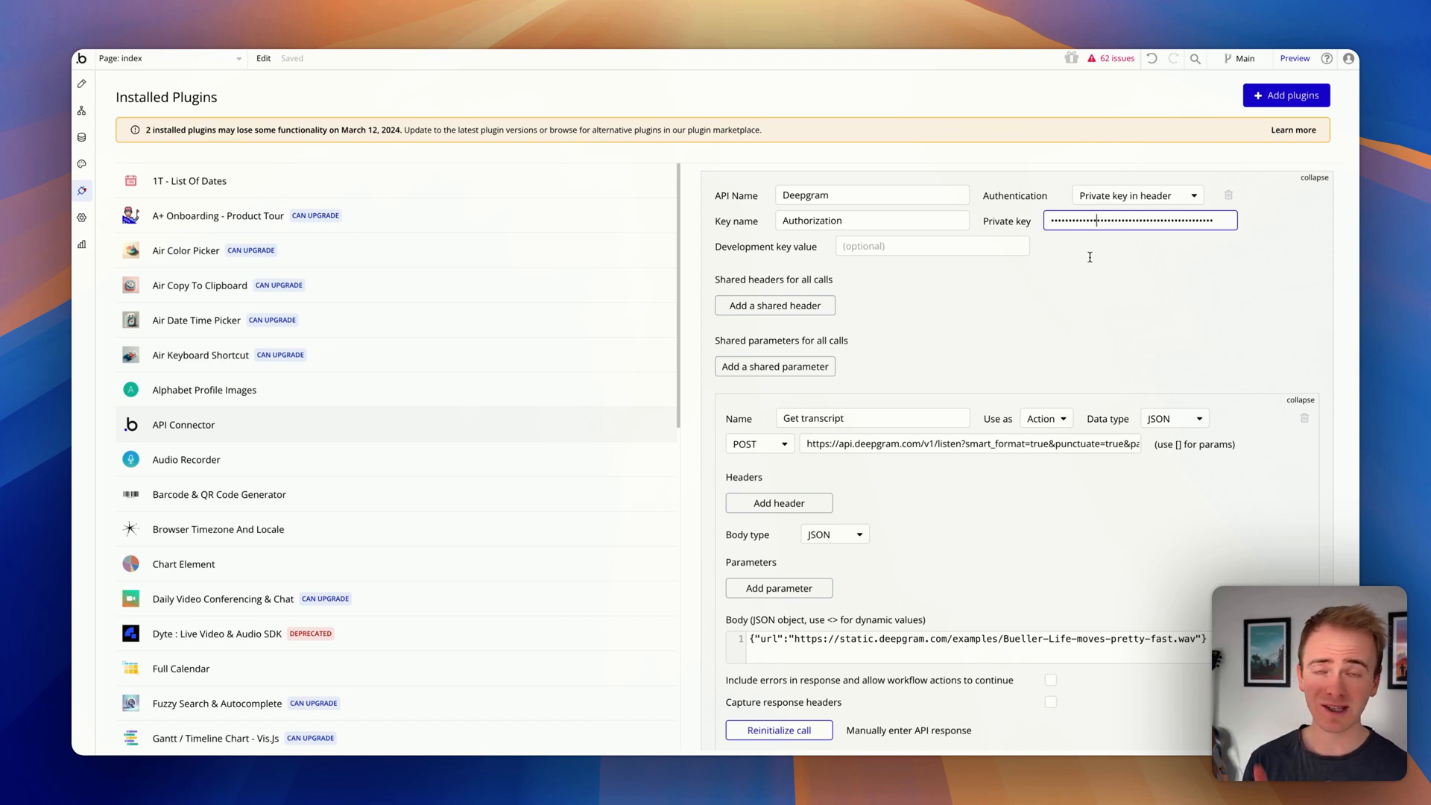
scroll(1029, 336, down, 2)
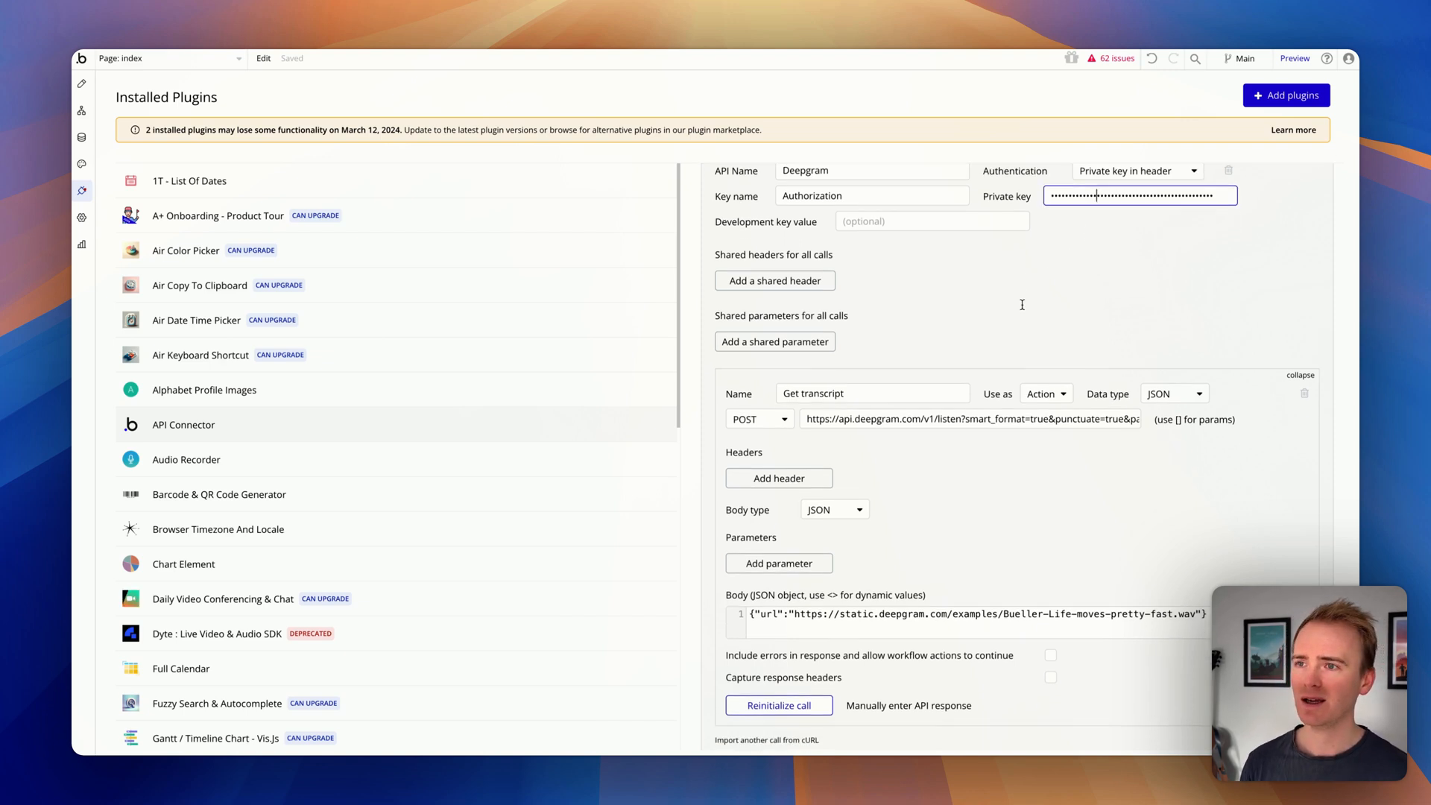
scroll(997, 377, down, 2)
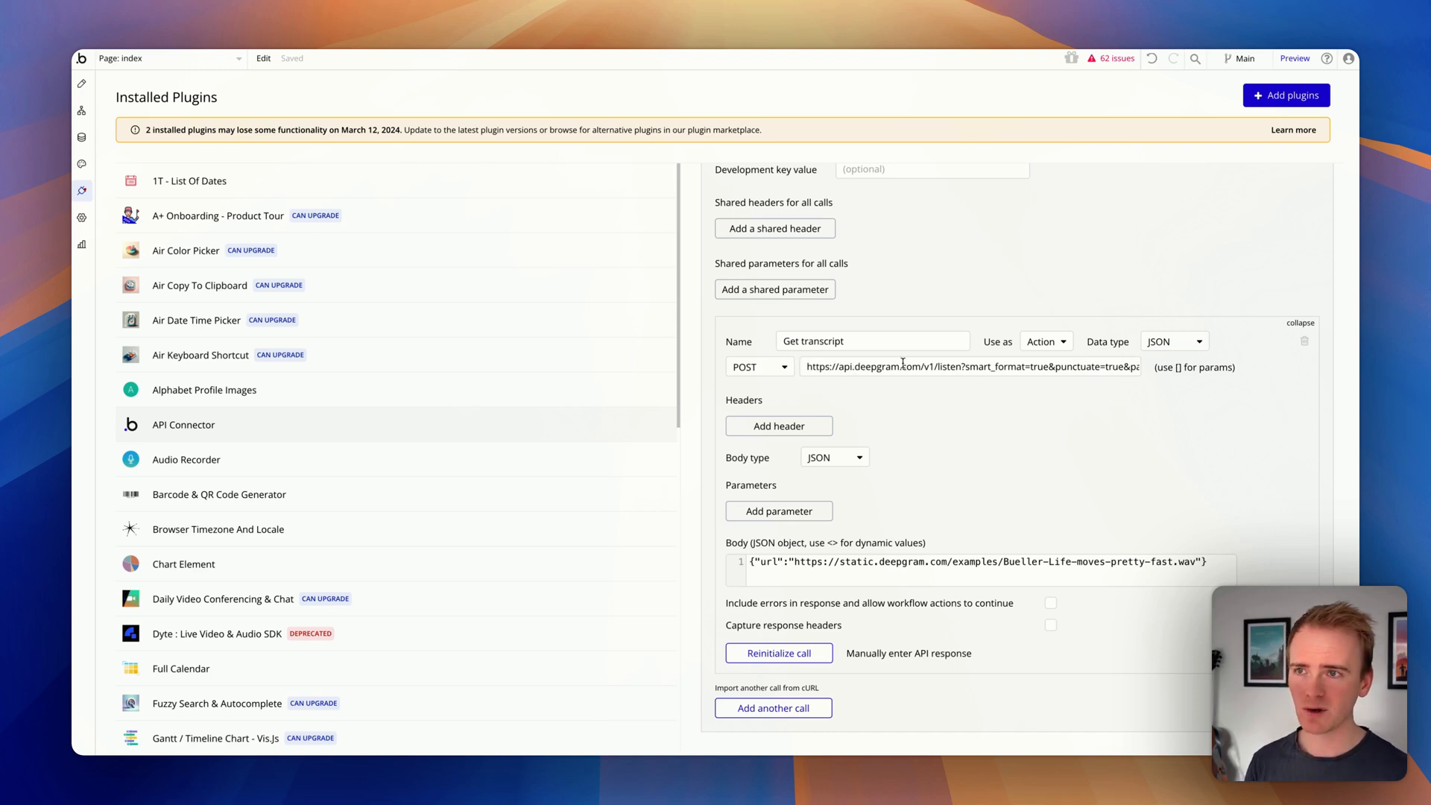
Step: Examine the full endpoint URL of the Get transcript call, including its formatting, language and model parameters
drag(903, 366, 1139, 372)
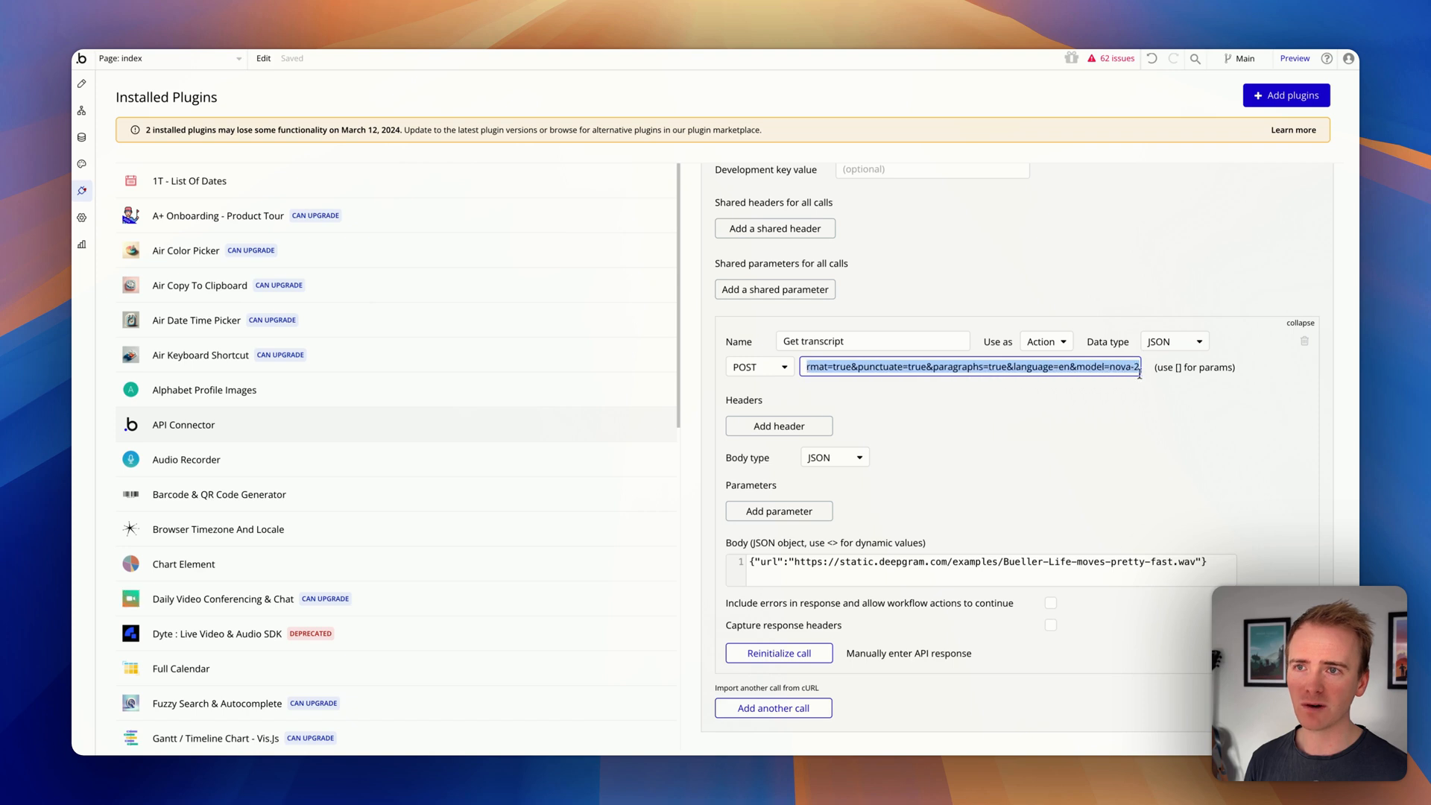
click(1052, 368)
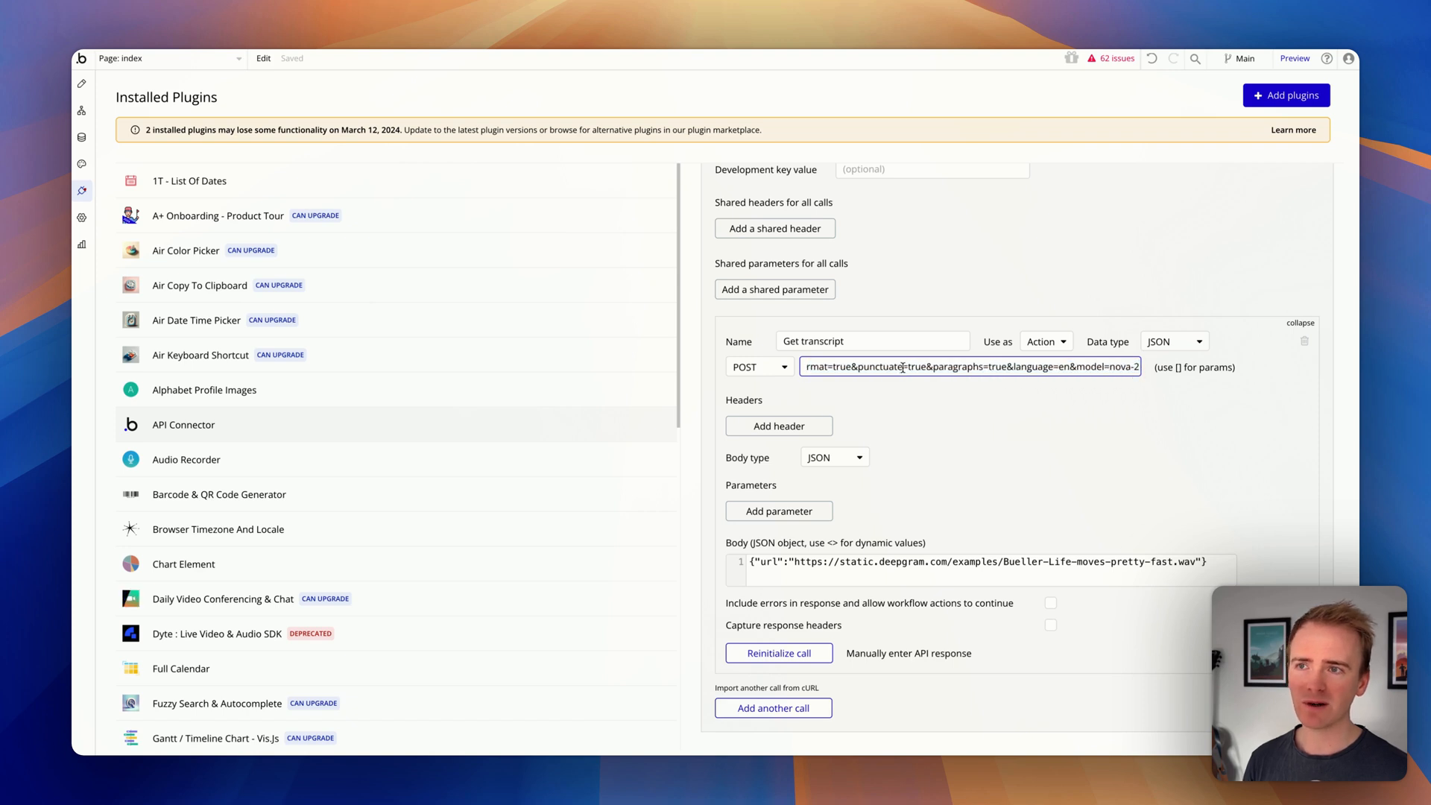
drag(845, 366, 800, 365)
click(936, 365)
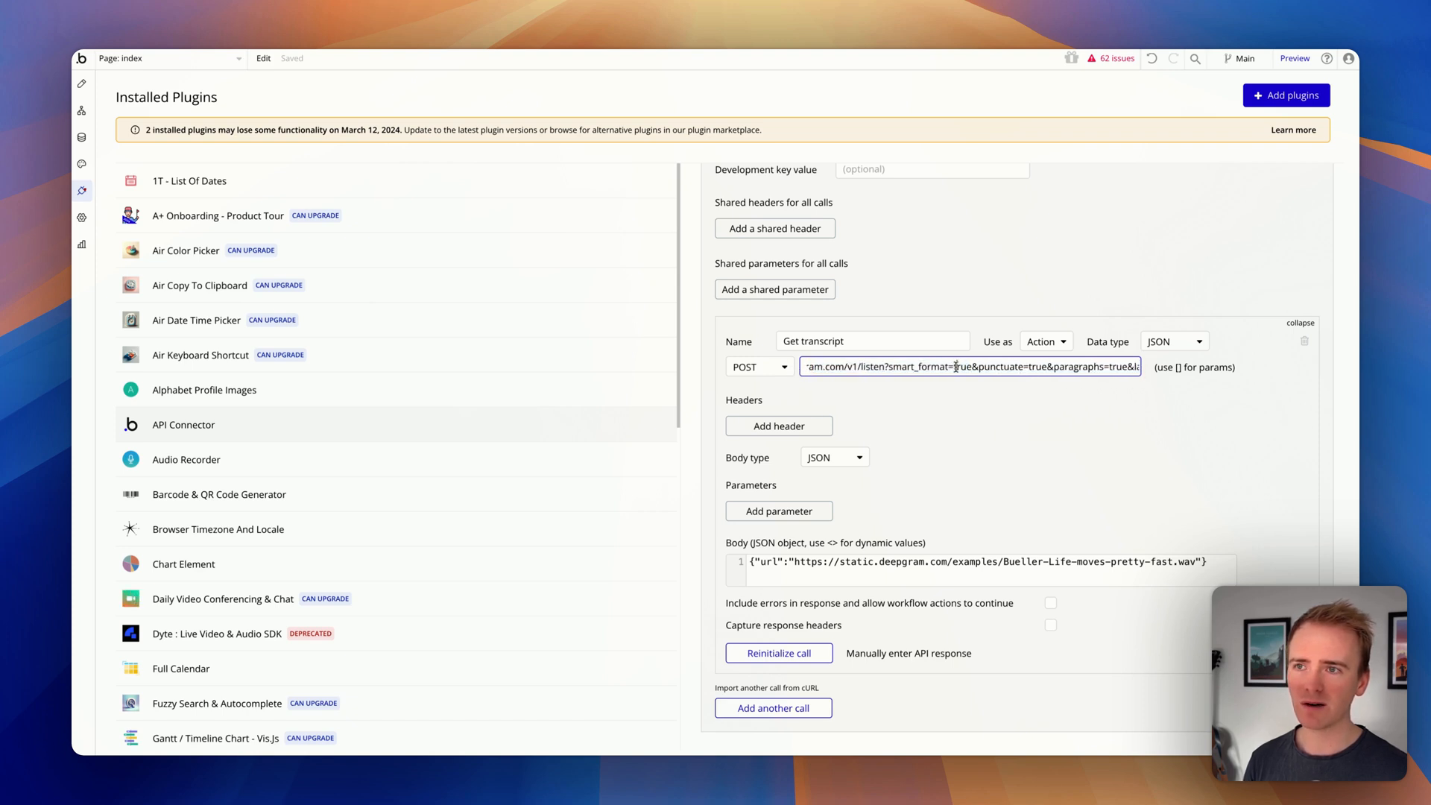
drag(1057, 366, 1158, 370)
click(1114, 369)
click(1083, 413)
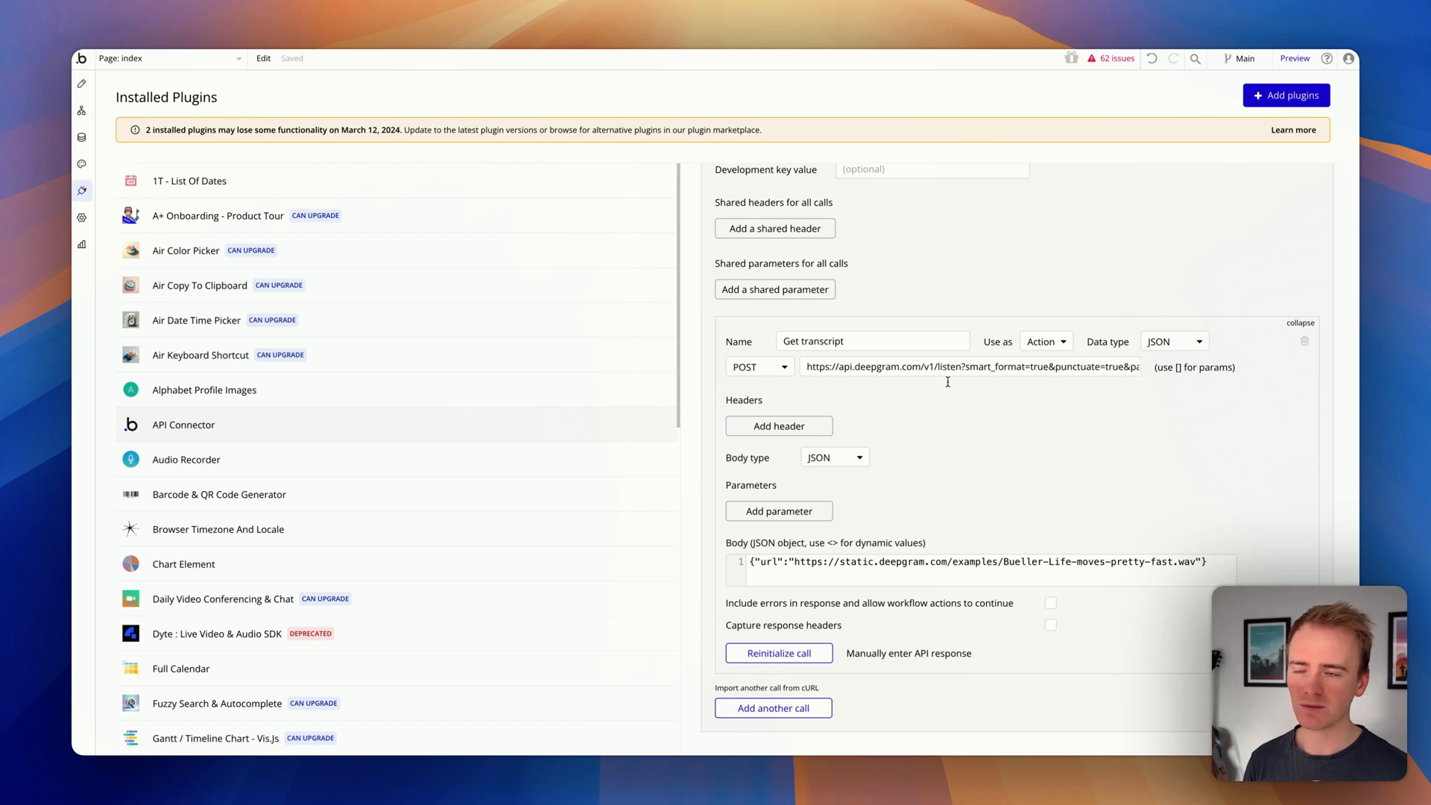
Step: Replace the quoted audio URL in the Get transcript call's JSON body with the dynamic parameter <audio_url>
click(811, 562)
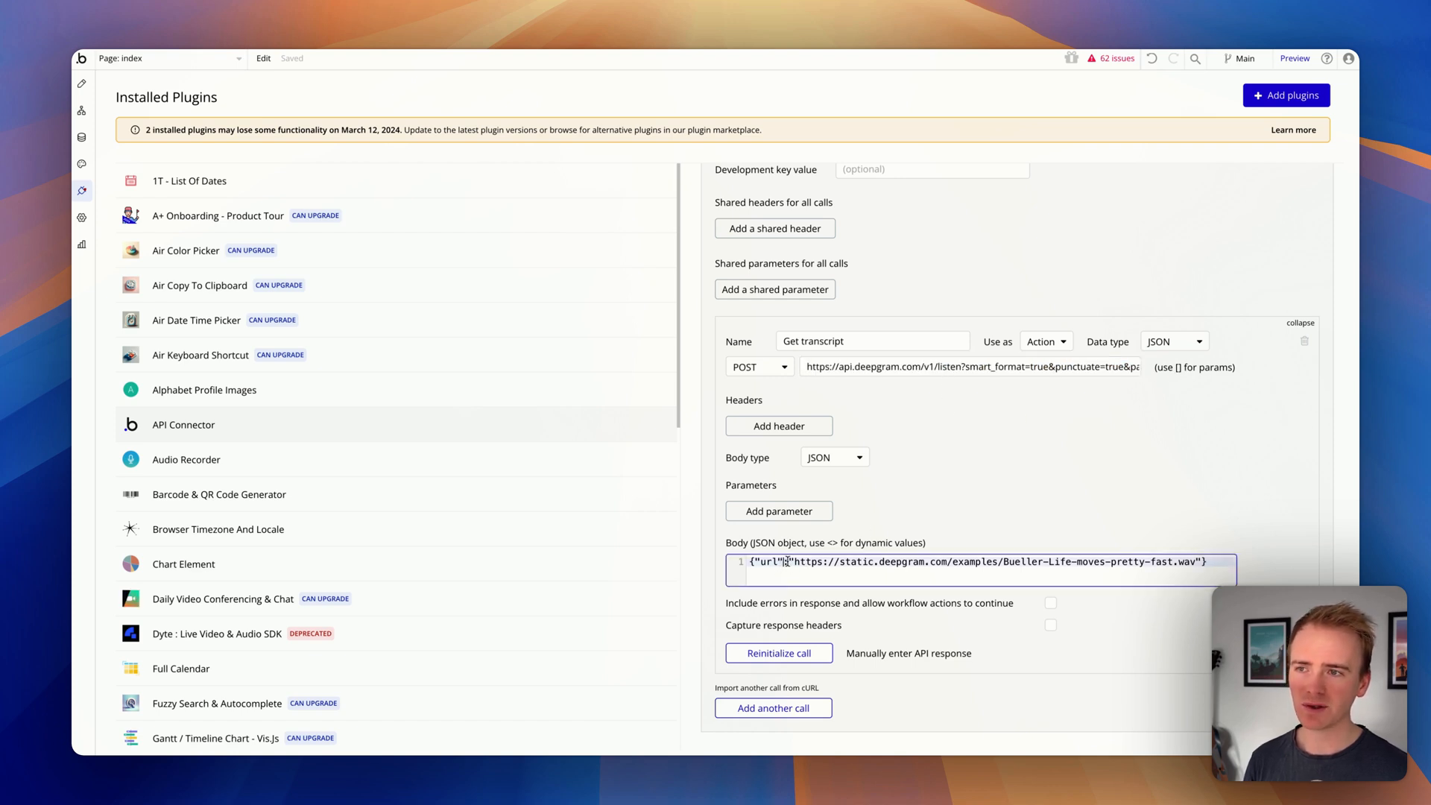
drag(789, 562, 1199, 560)
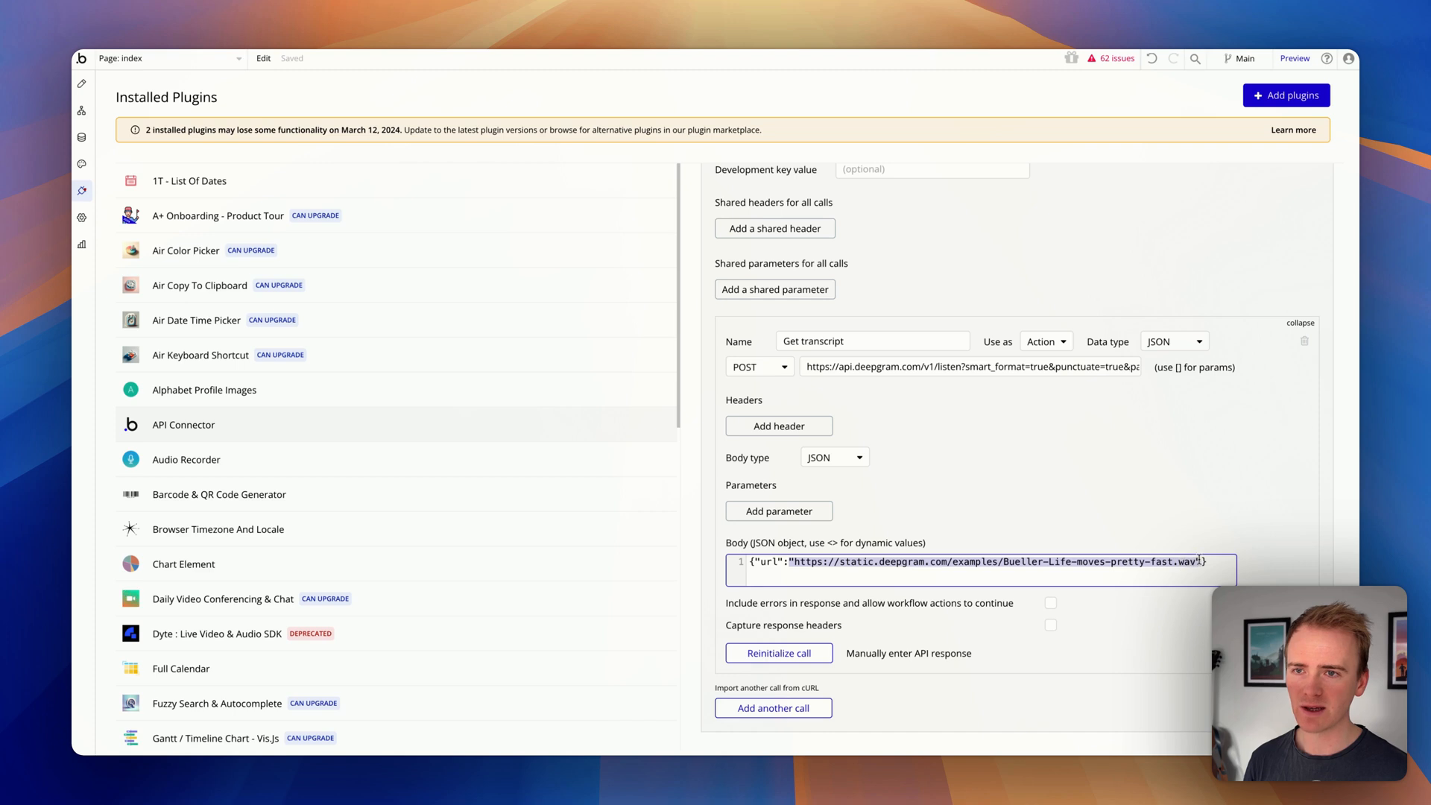
key(BackSpace)
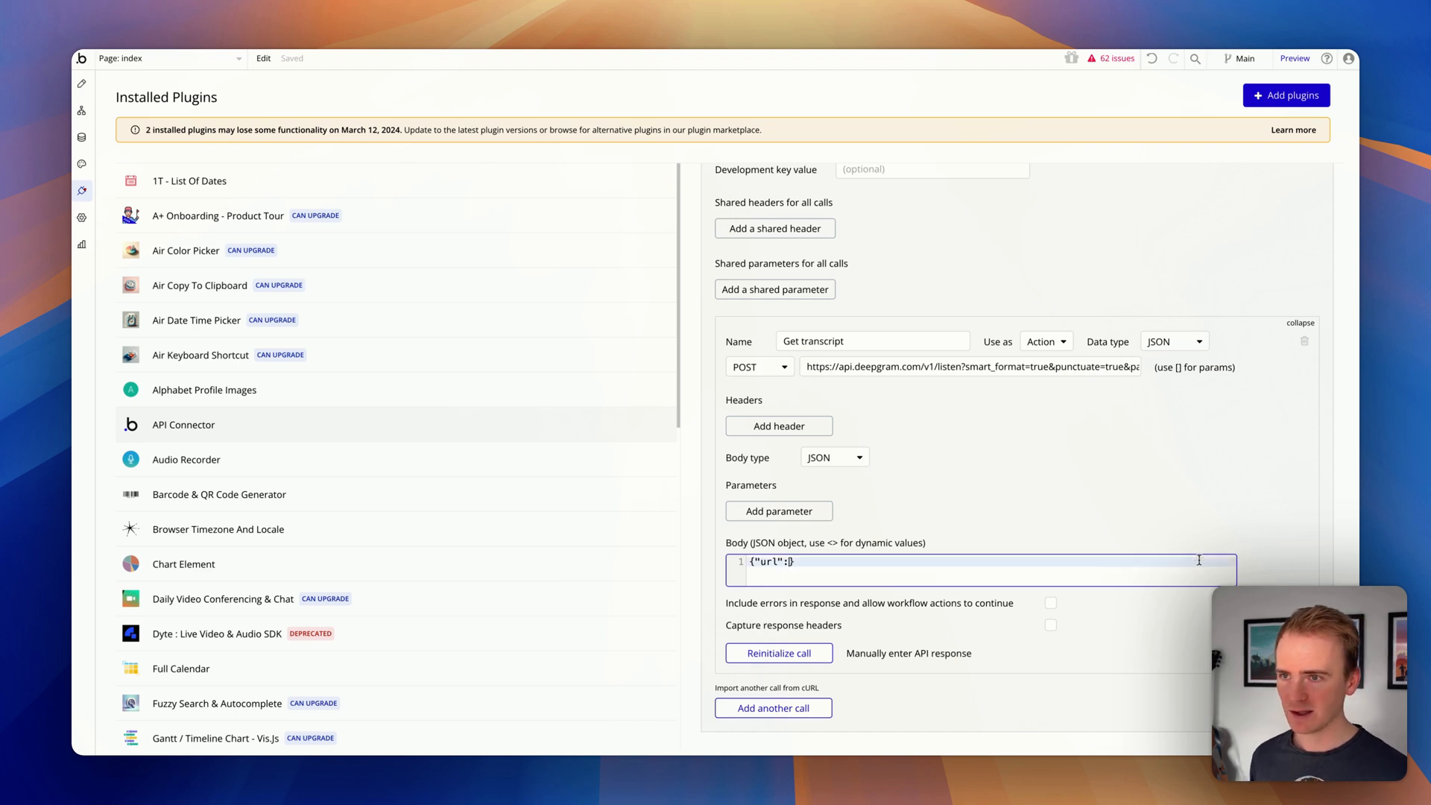
text(<)
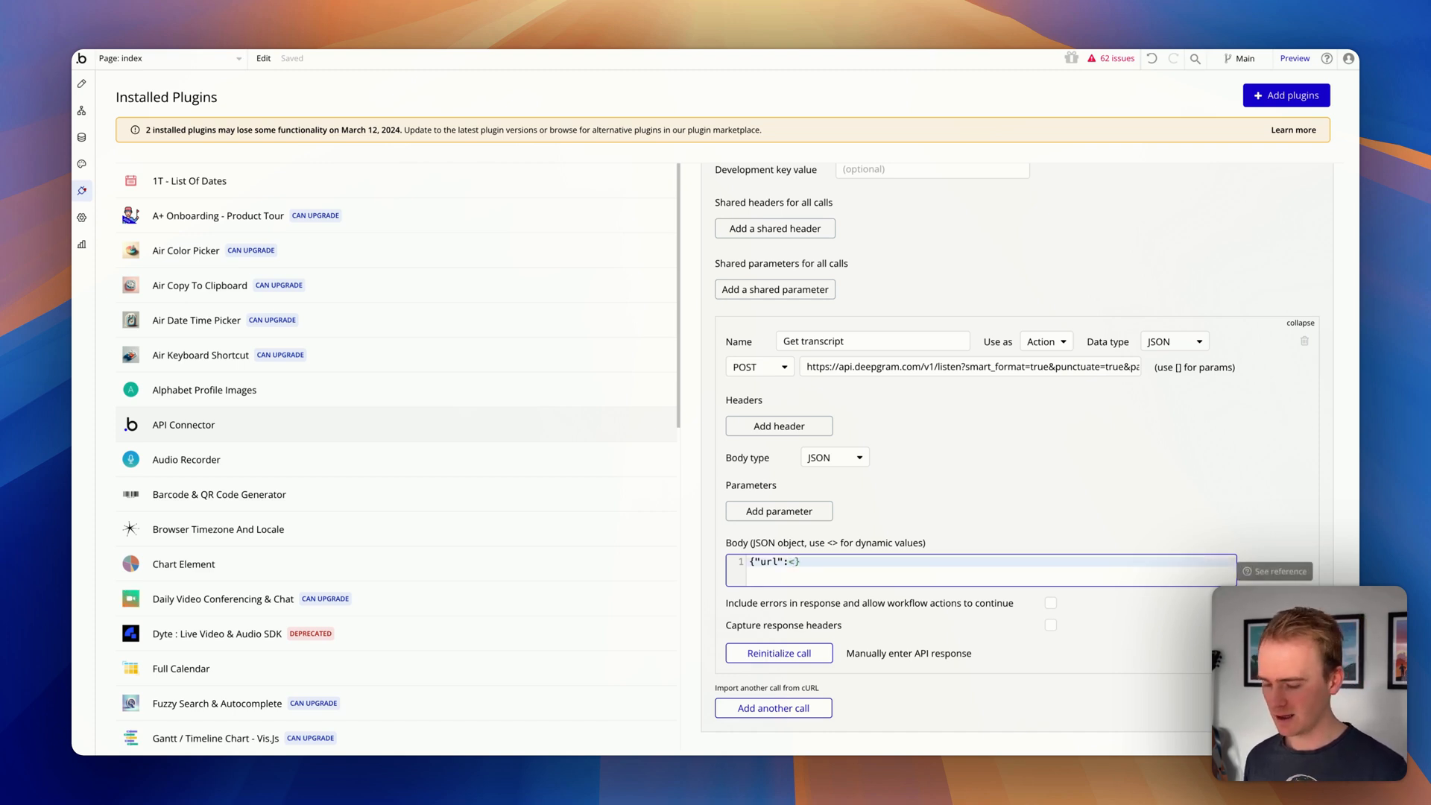
text(audio_url)
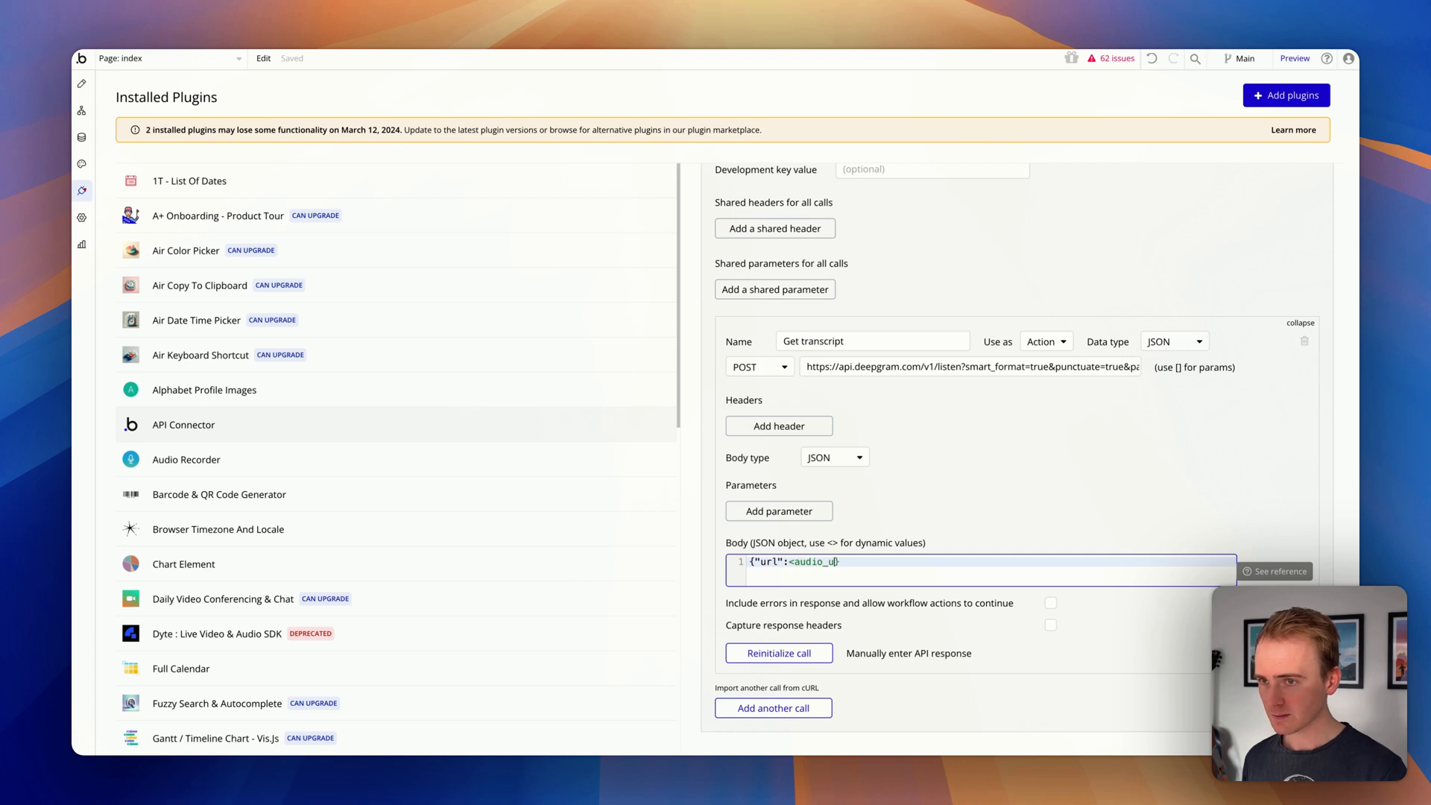
text(>)
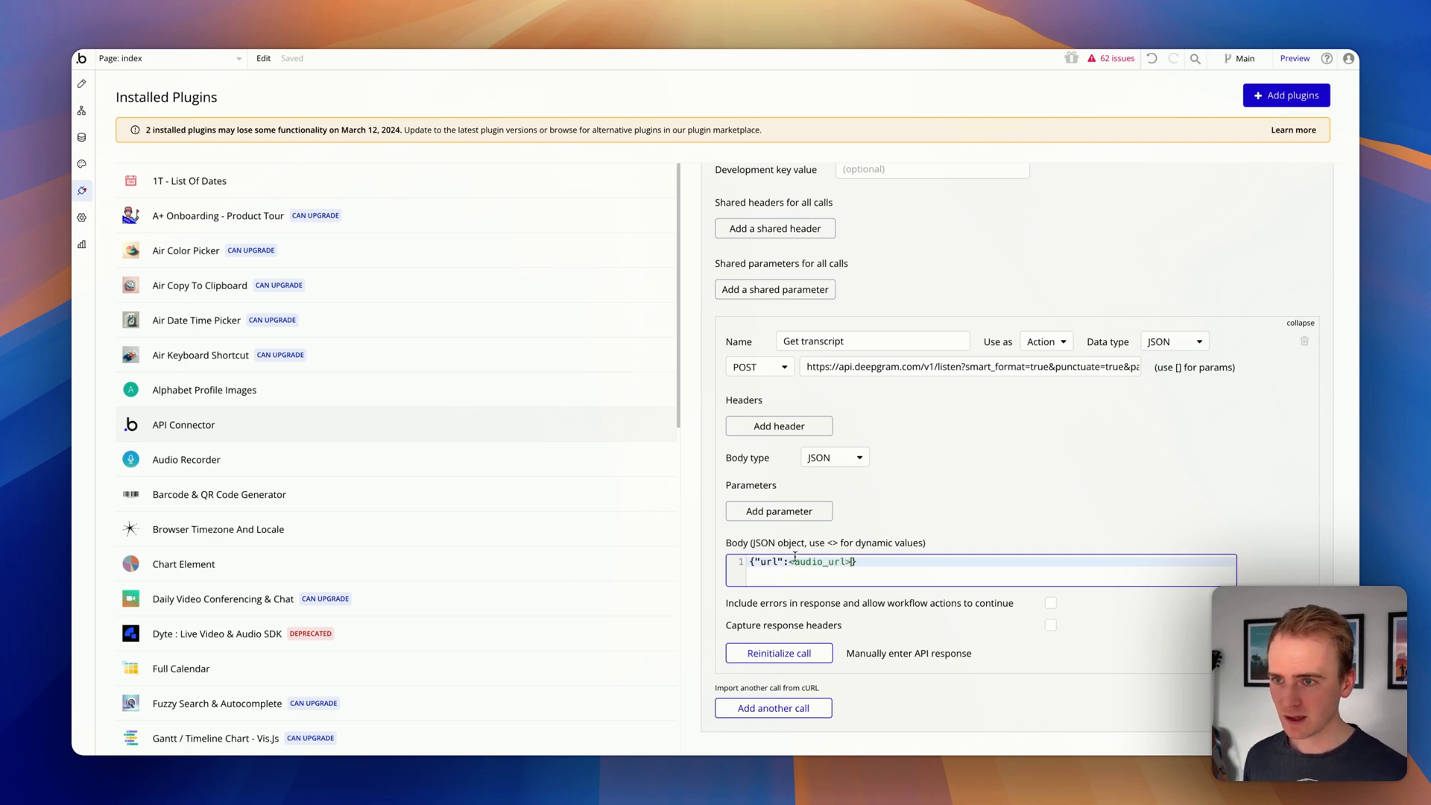
text(:)
click(904, 538)
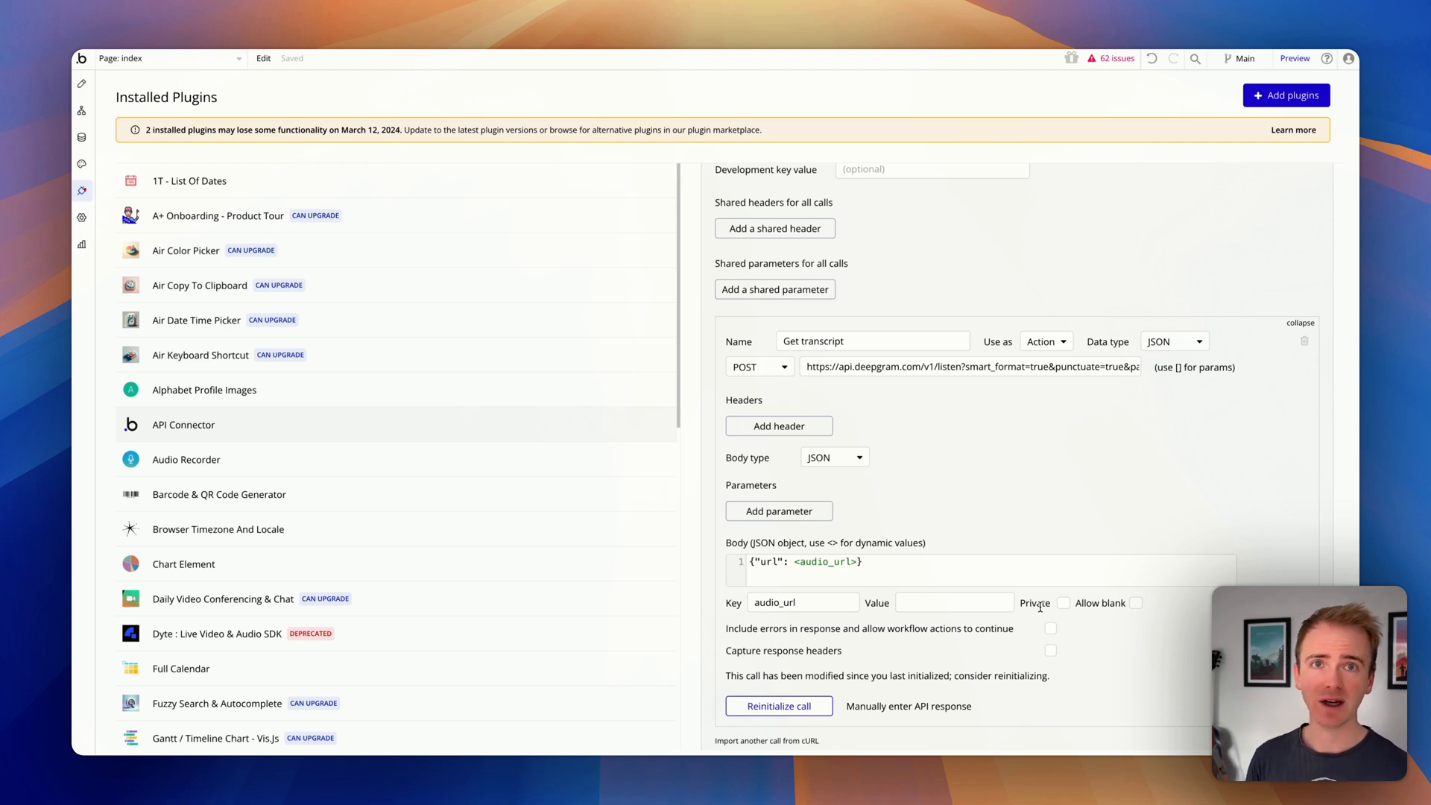
scroll(1096, 507, up, 2)
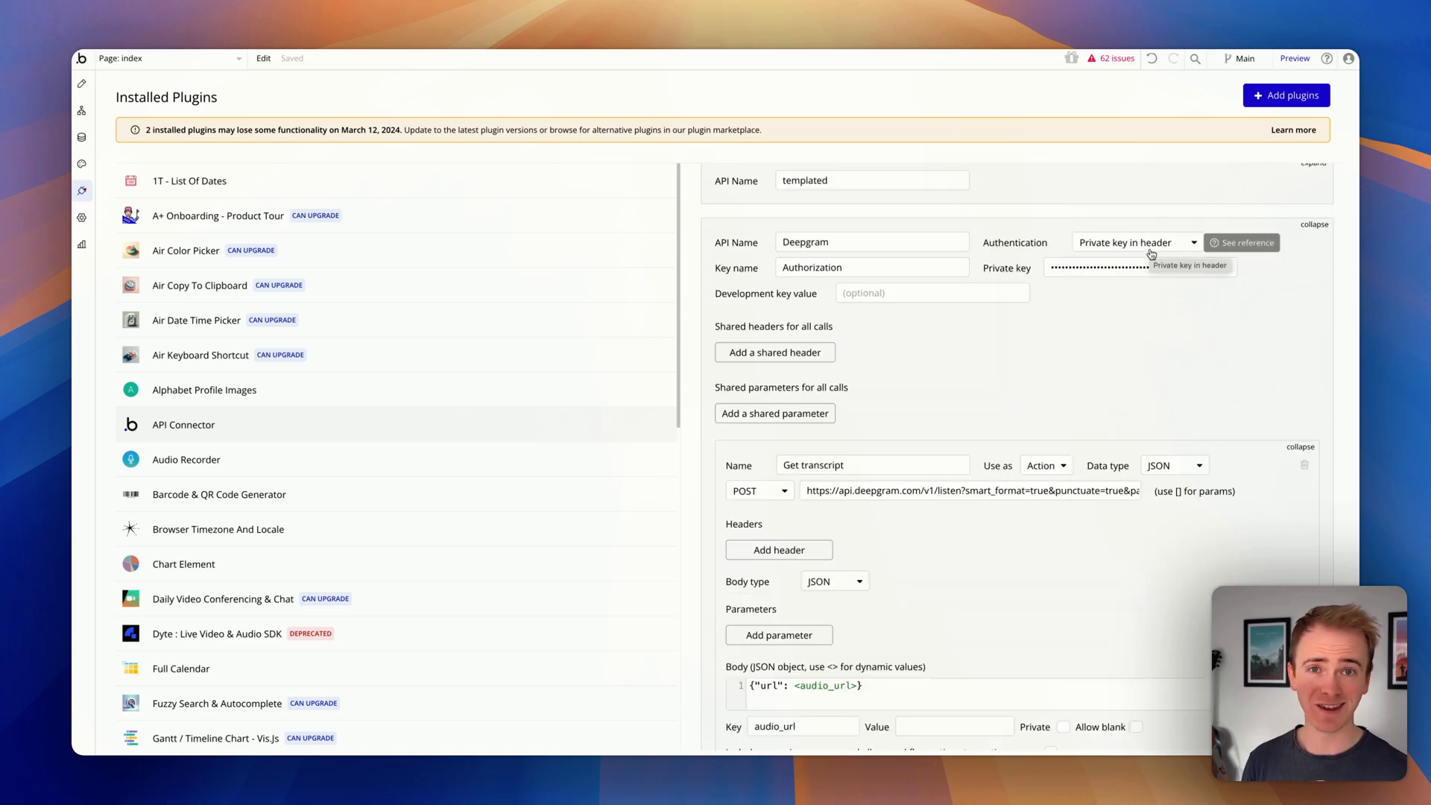
scroll(1140, 341, down, 2)
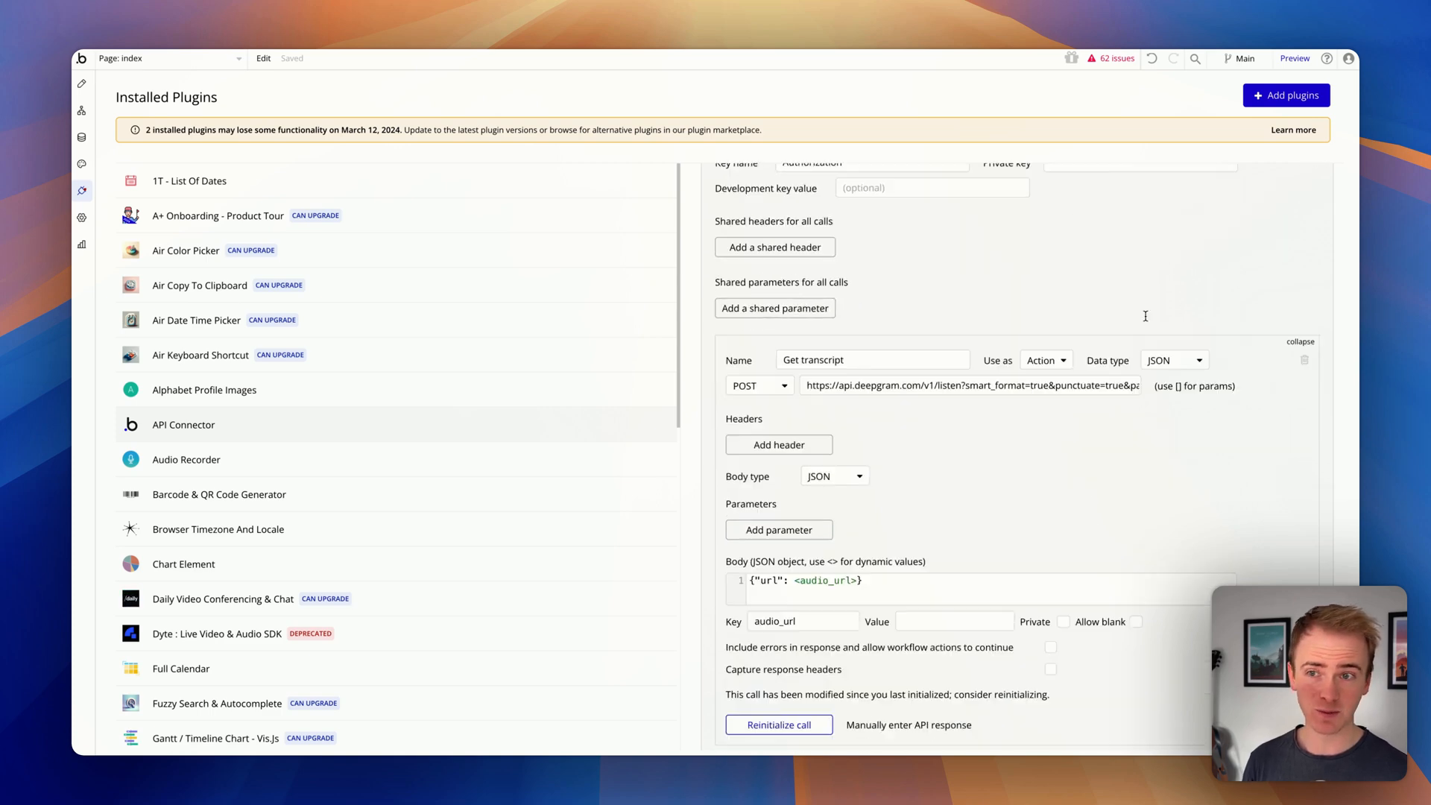
click(923, 585)
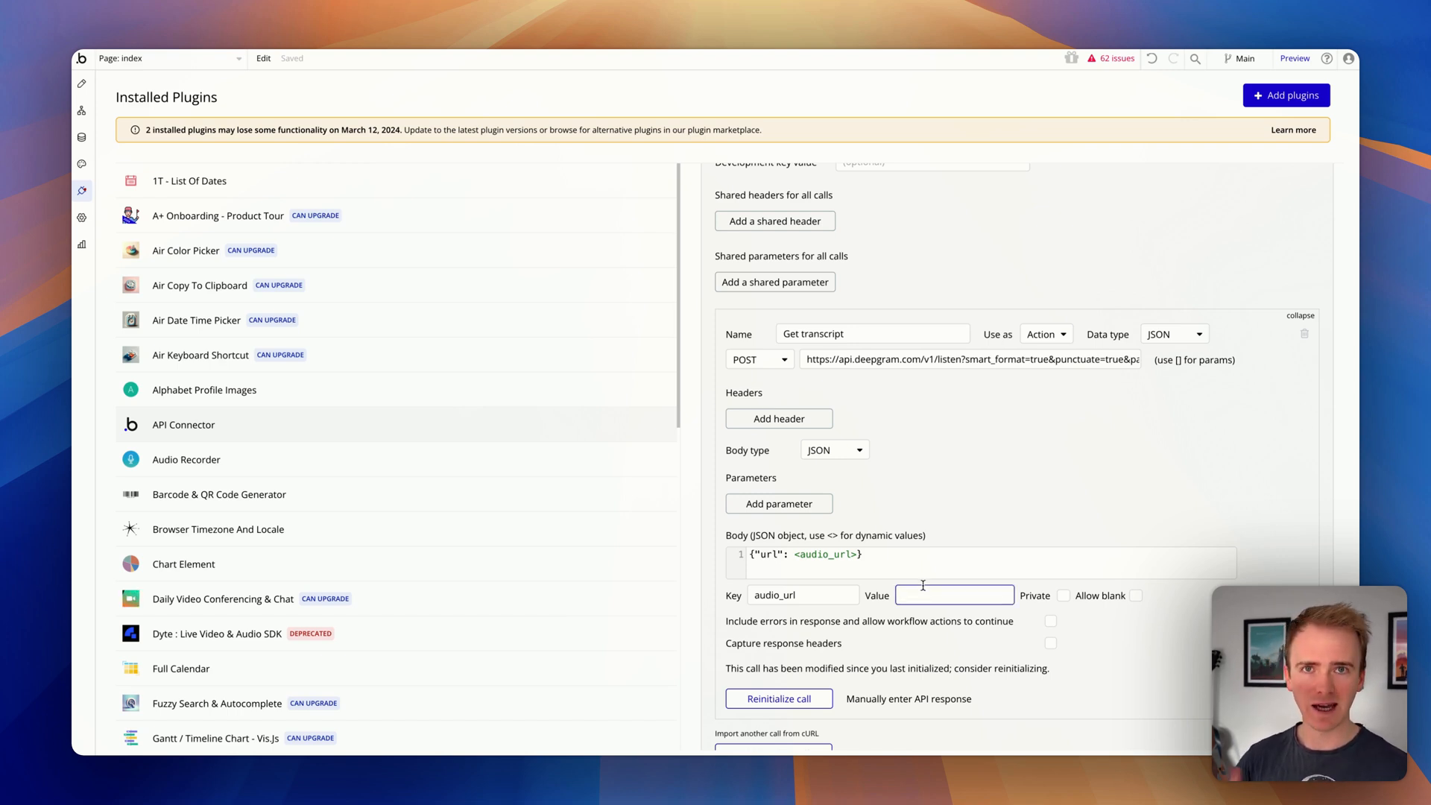
key(super+v)
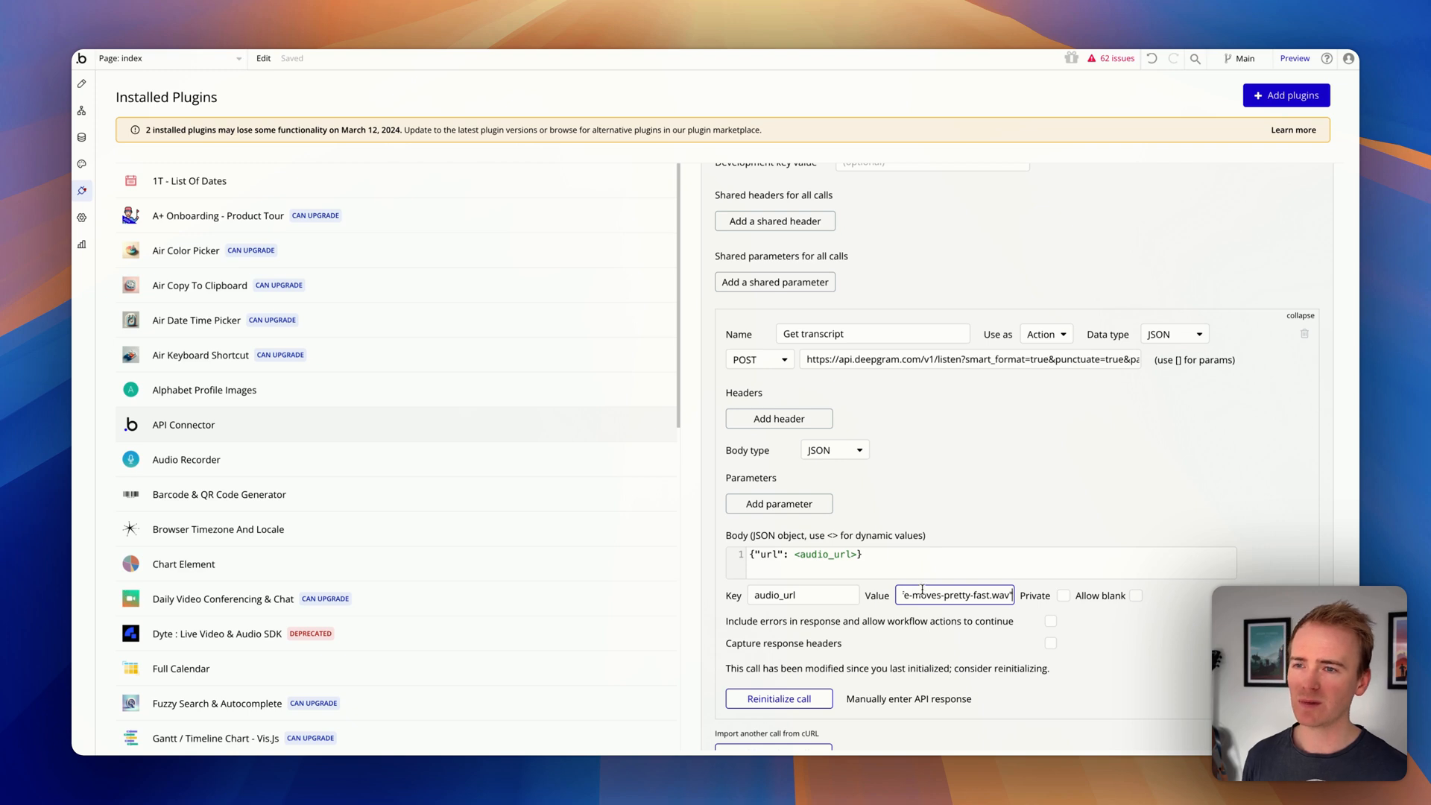
Step: Check the double quotes at both ends of the audio_url value, and reinitialize the Get transcript call
drag(922, 589, 896, 595)
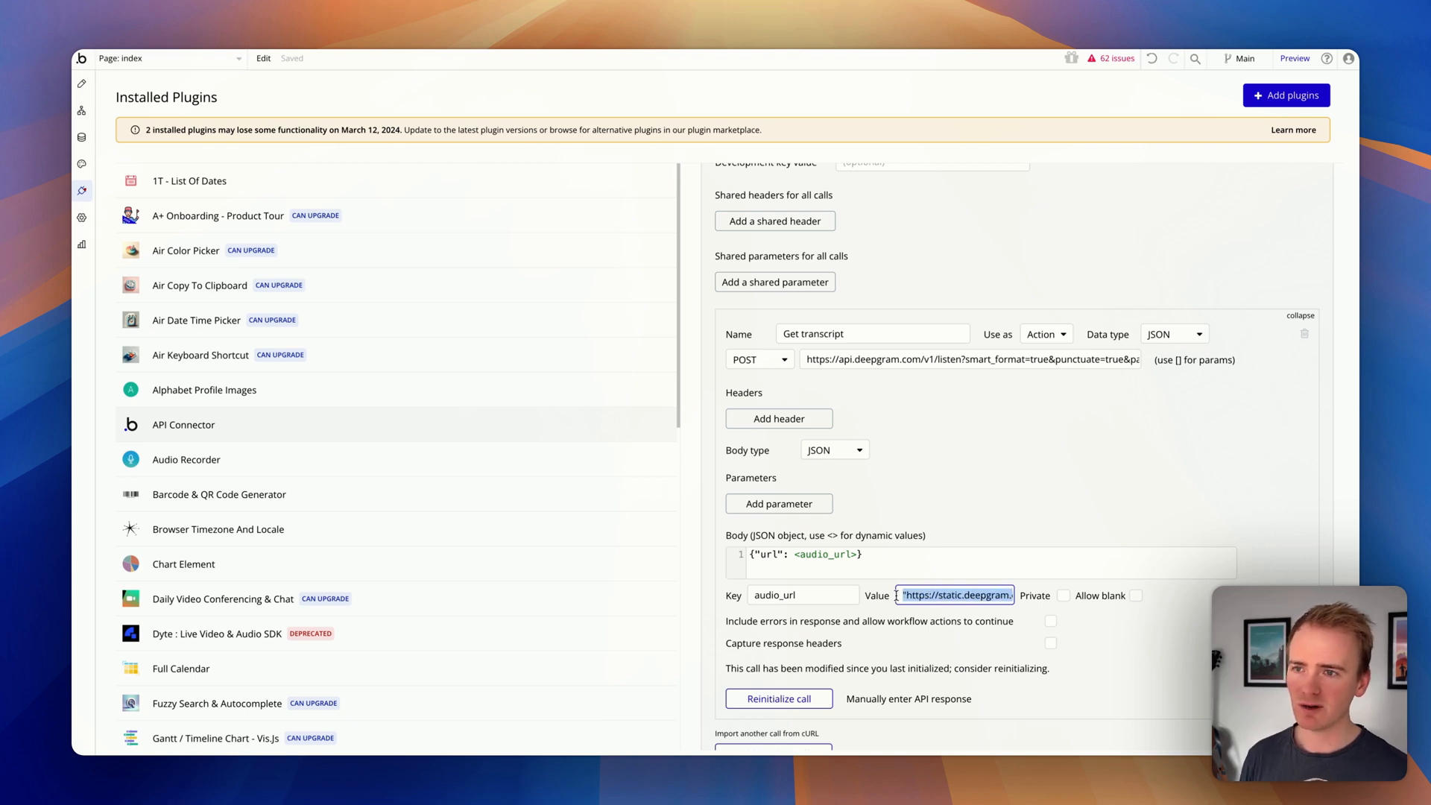
click(905, 595)
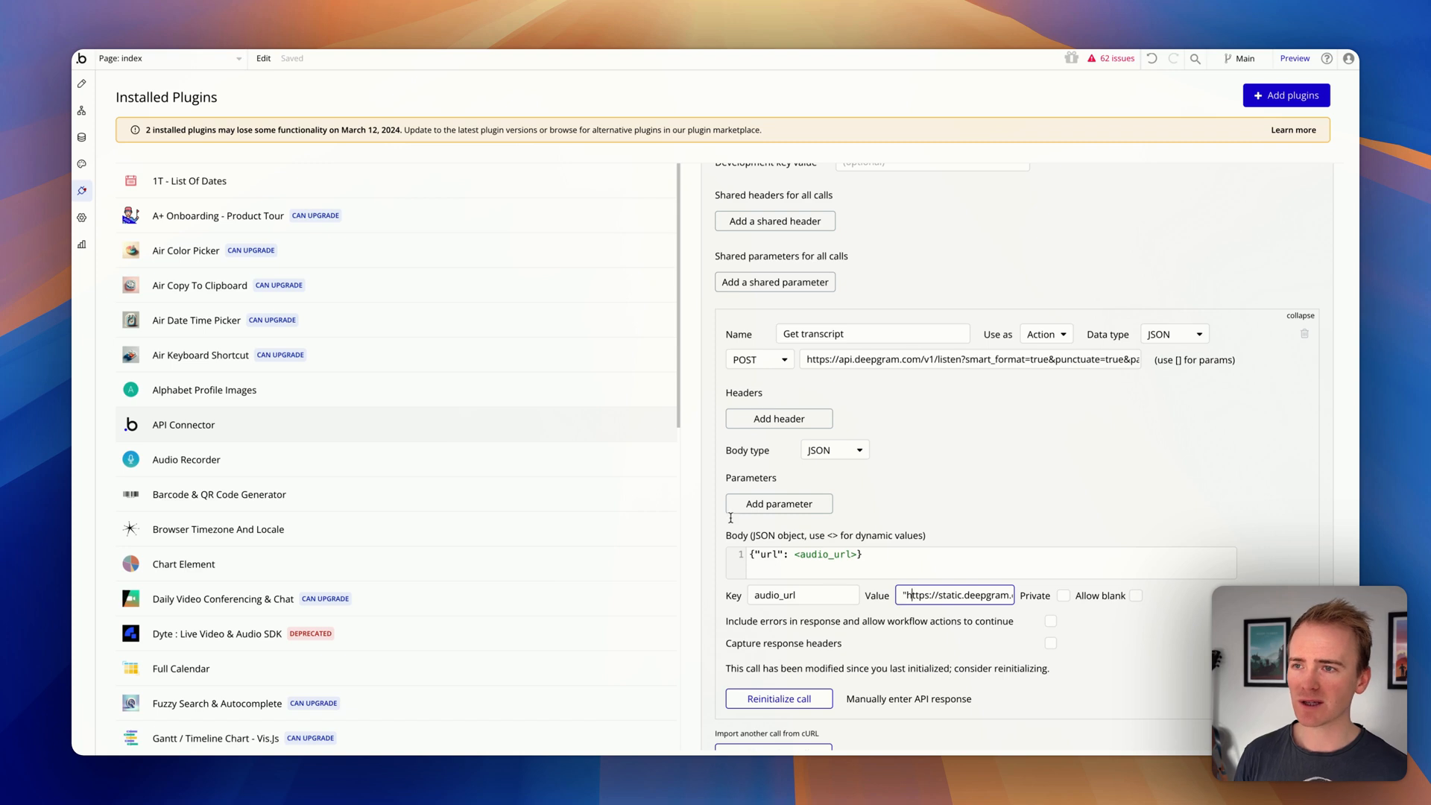
click(786, 555)
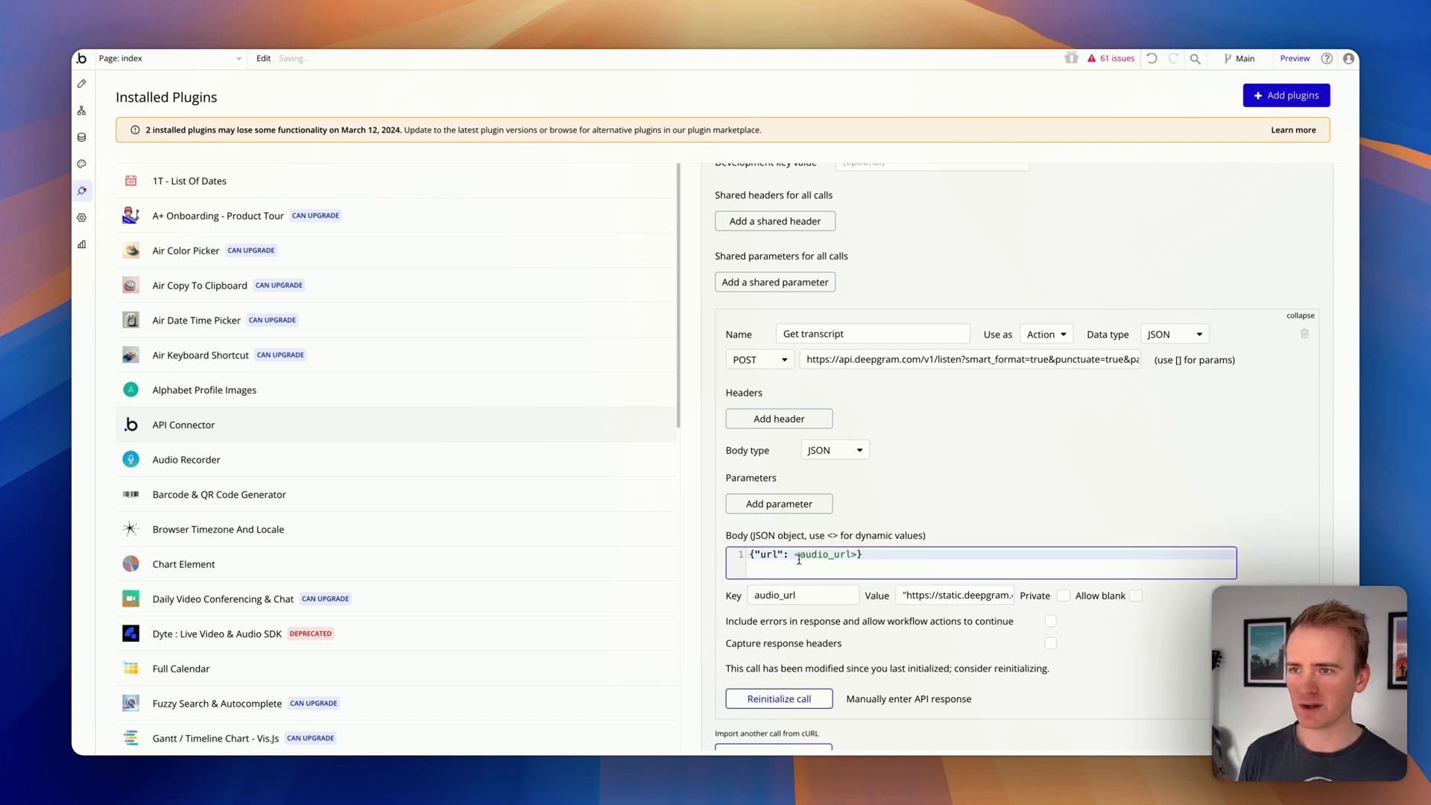
click(919, 596)
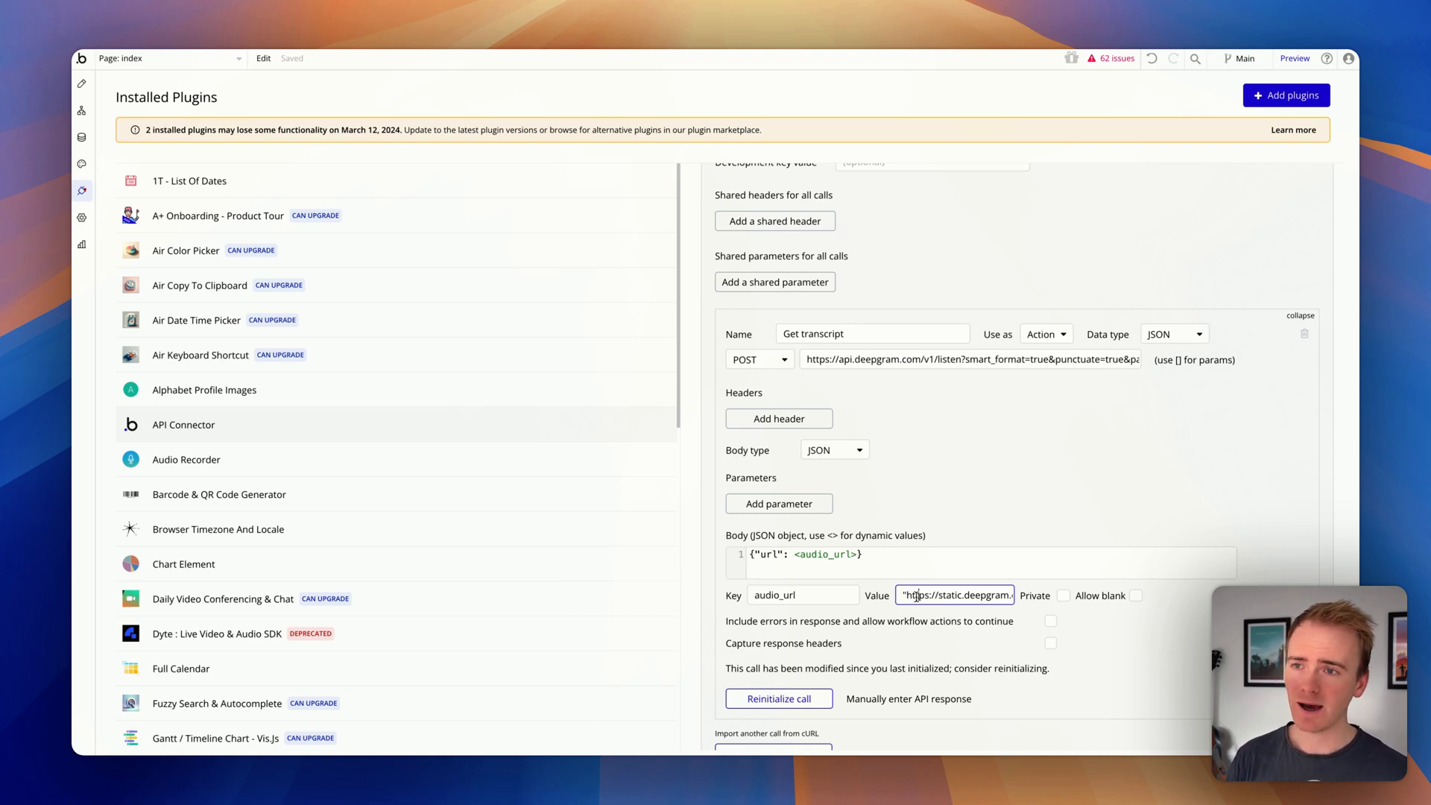
drag(904, 595, 1011, 596)
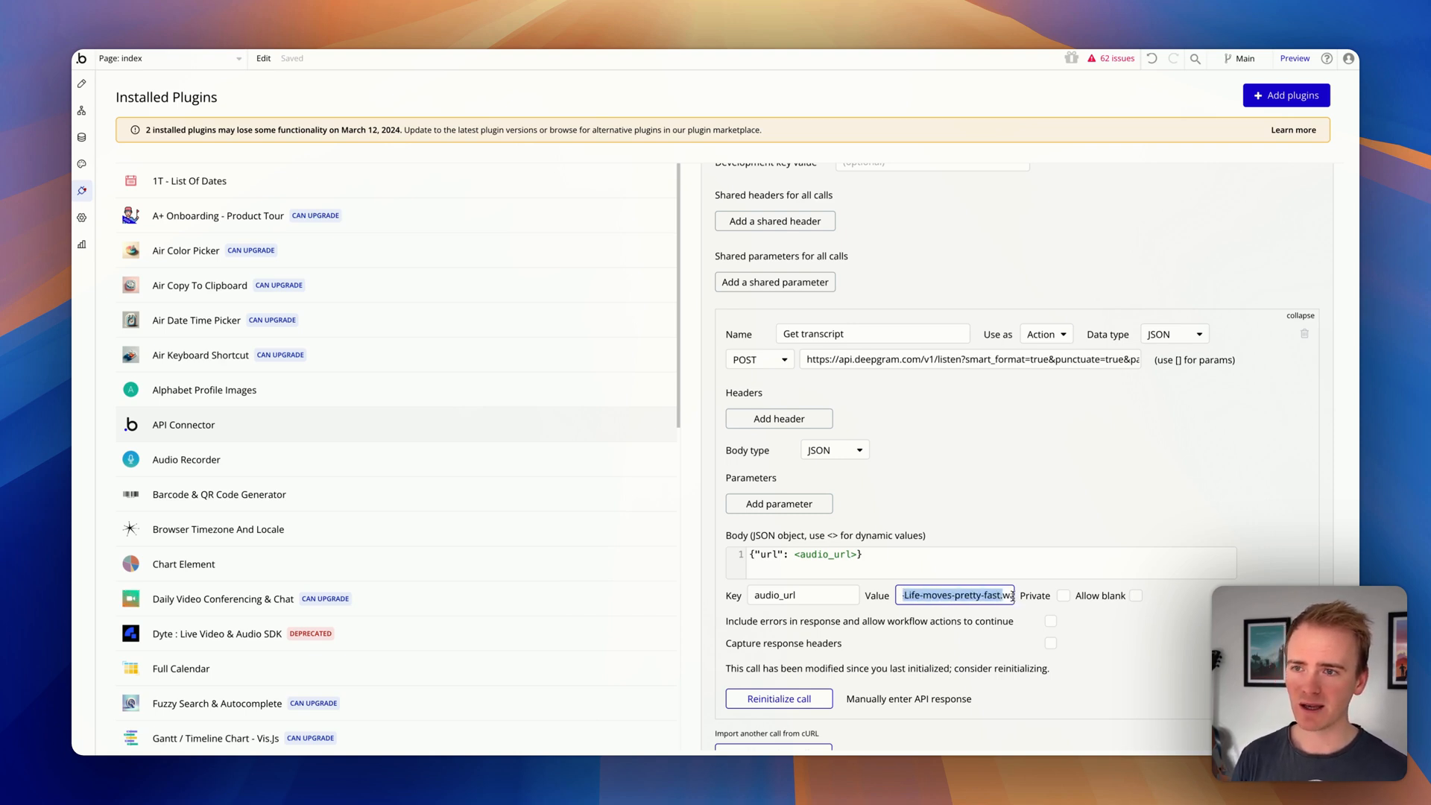
click(1009, 595)
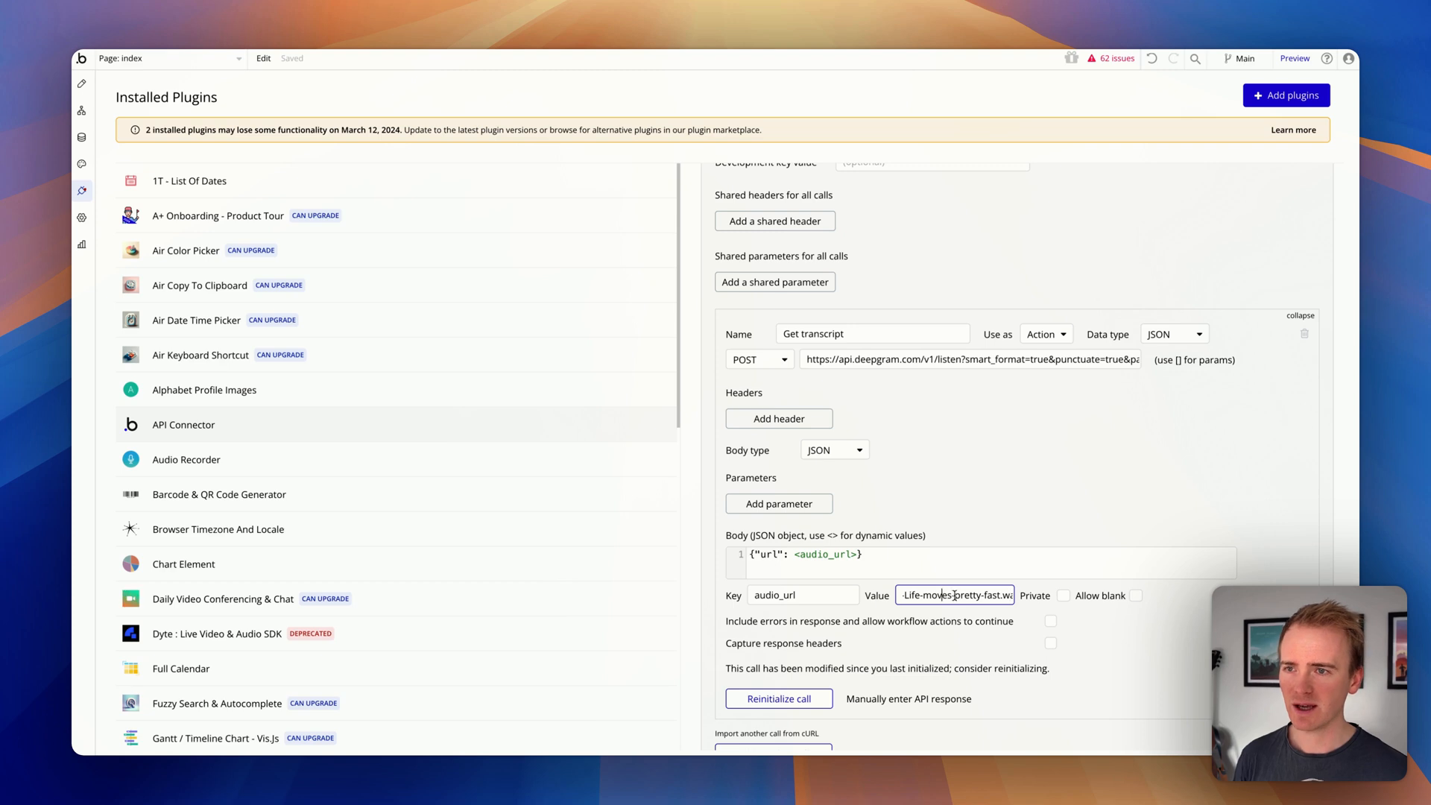
drag(978, 595, 1040, 599)
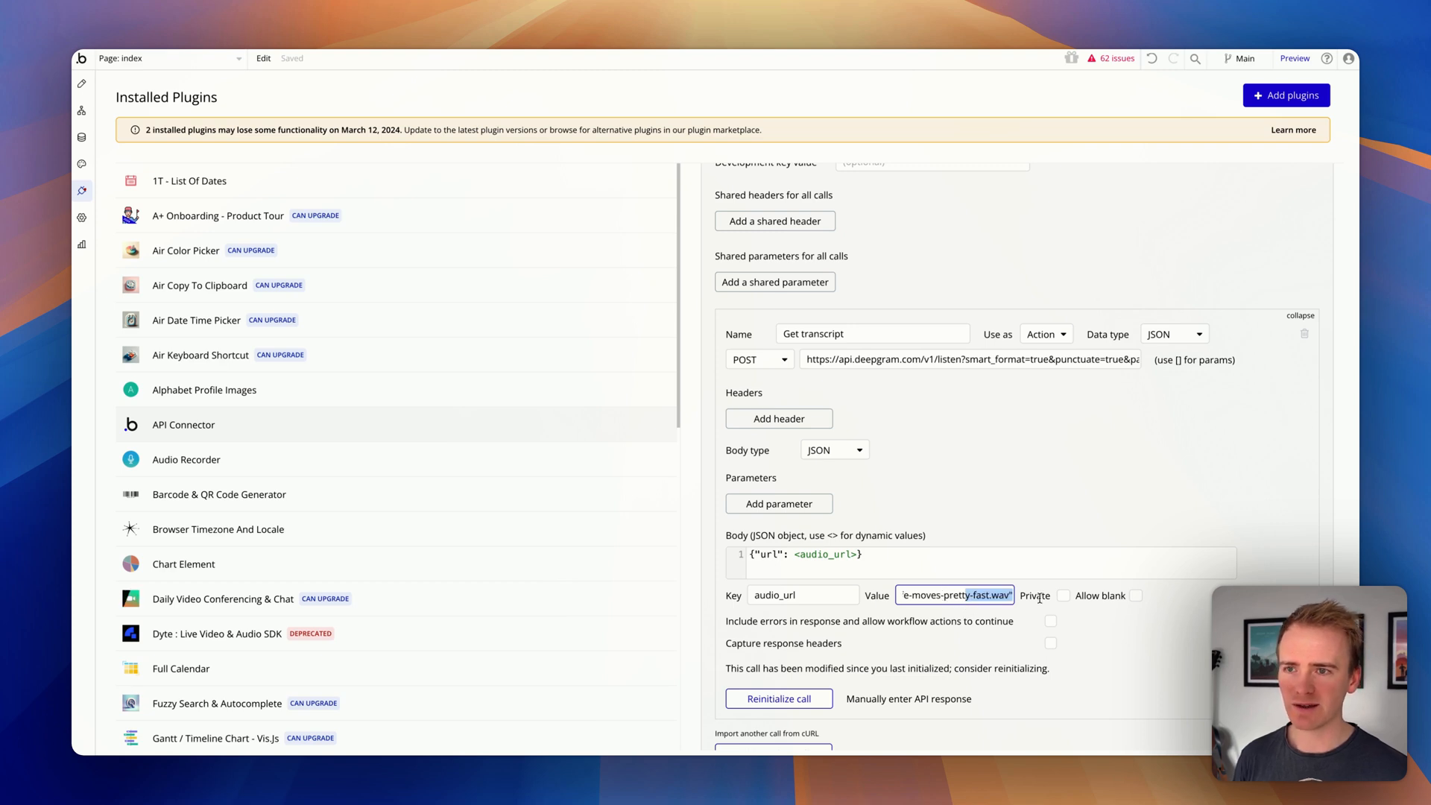
click(988, 602)
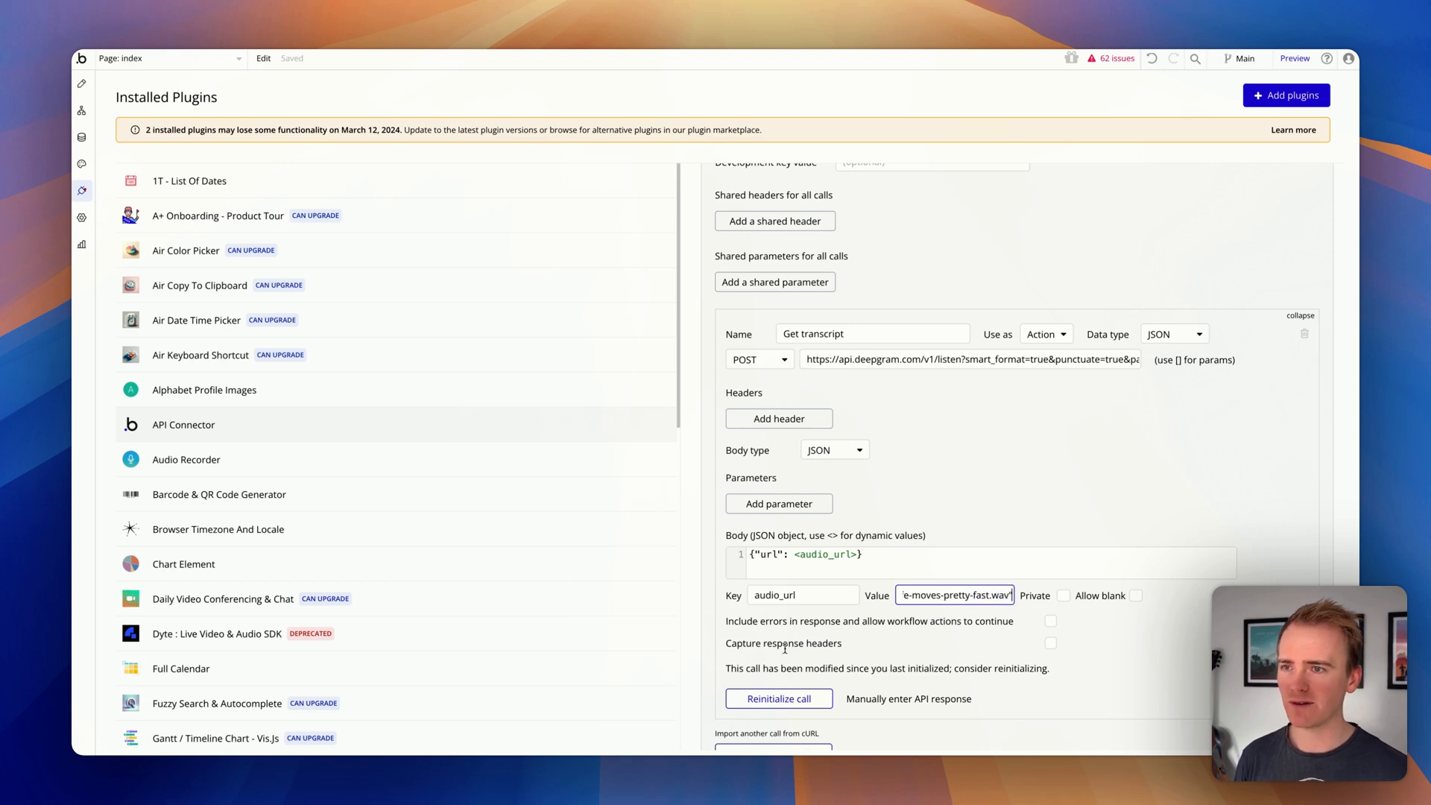
click(794, 700)
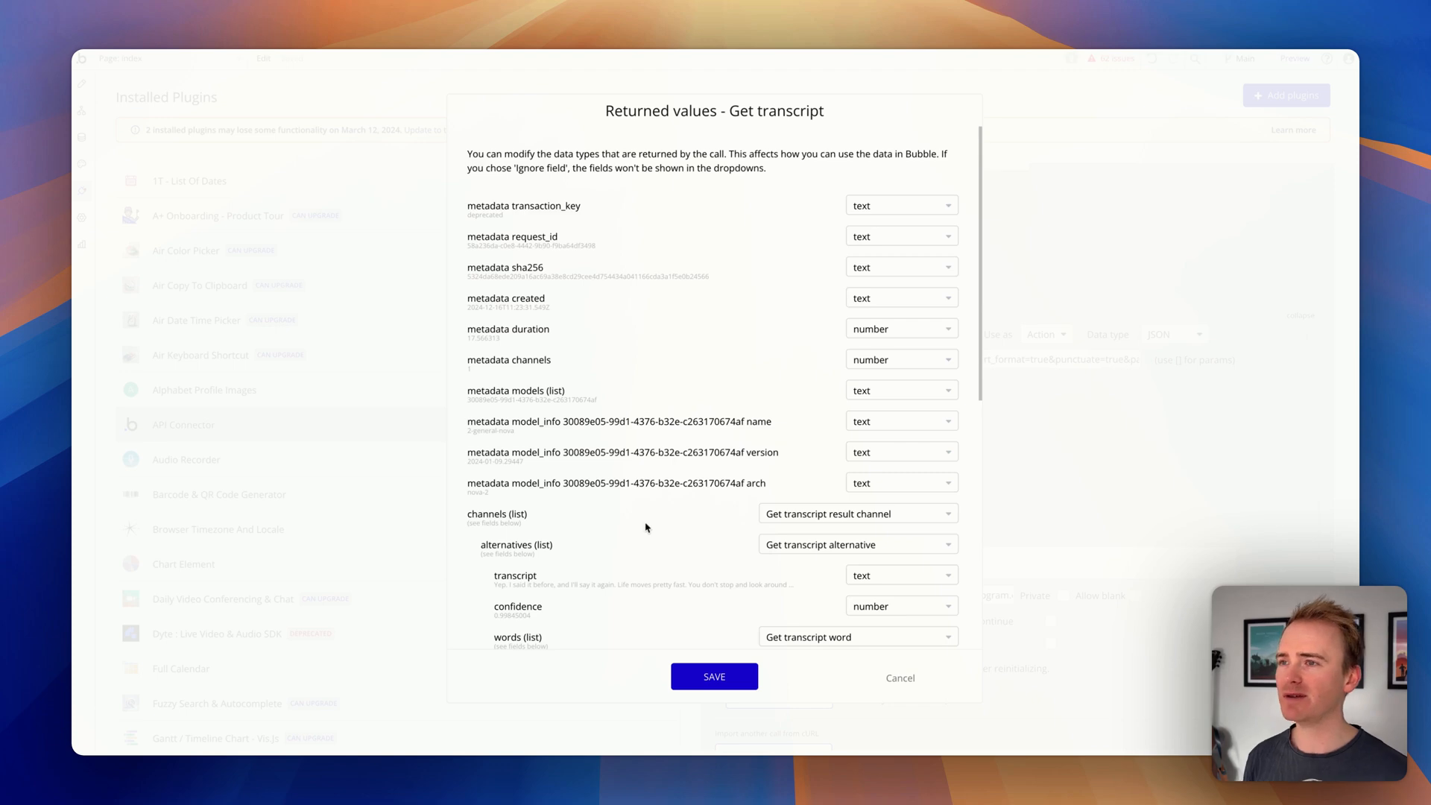
Step: Show the raw data of the Get transcript response and examine its transcript, word-level entries, and the sentences' start and end times
scroll(597, 565, down, 10)
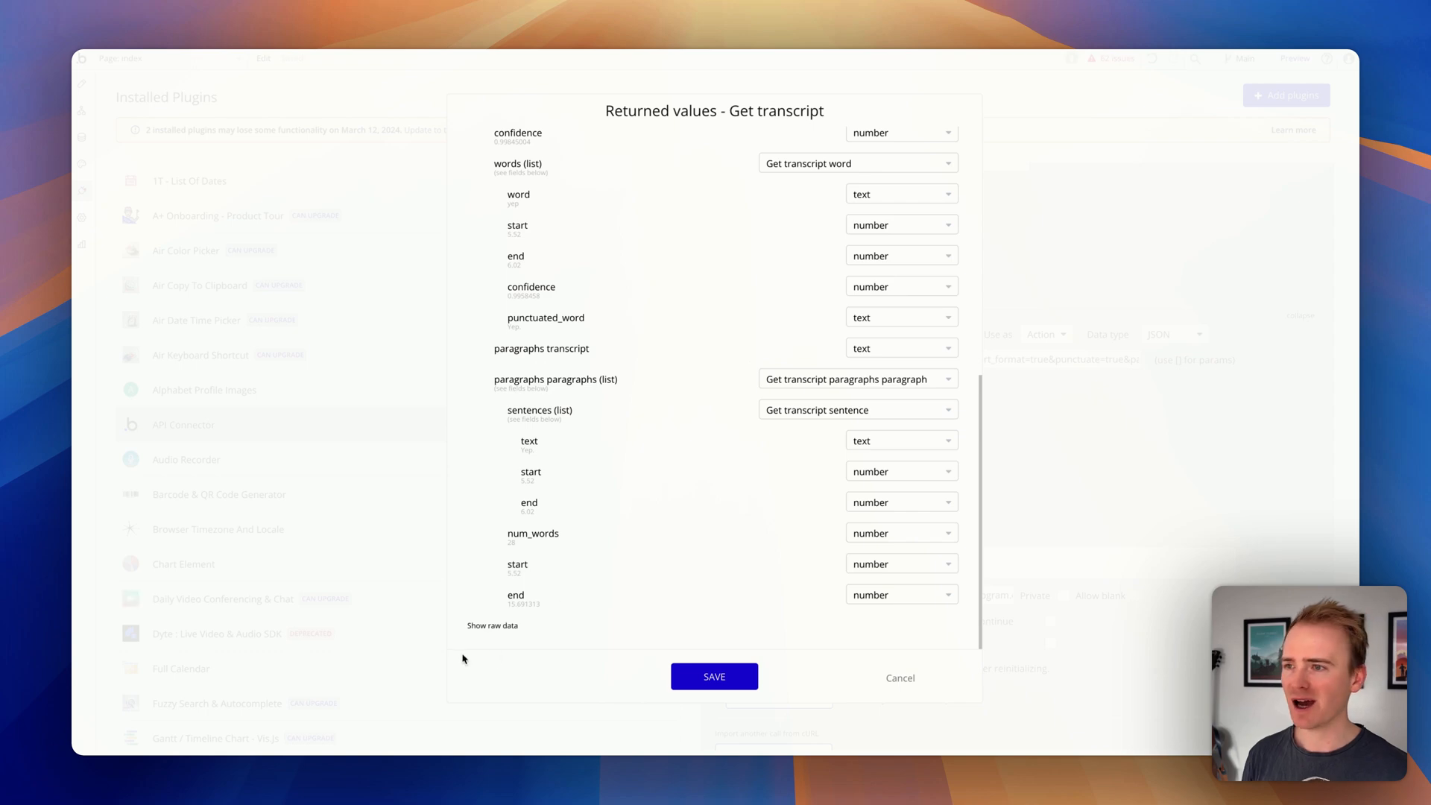
click(494, 633)
scroll(555, 605, down, 2)
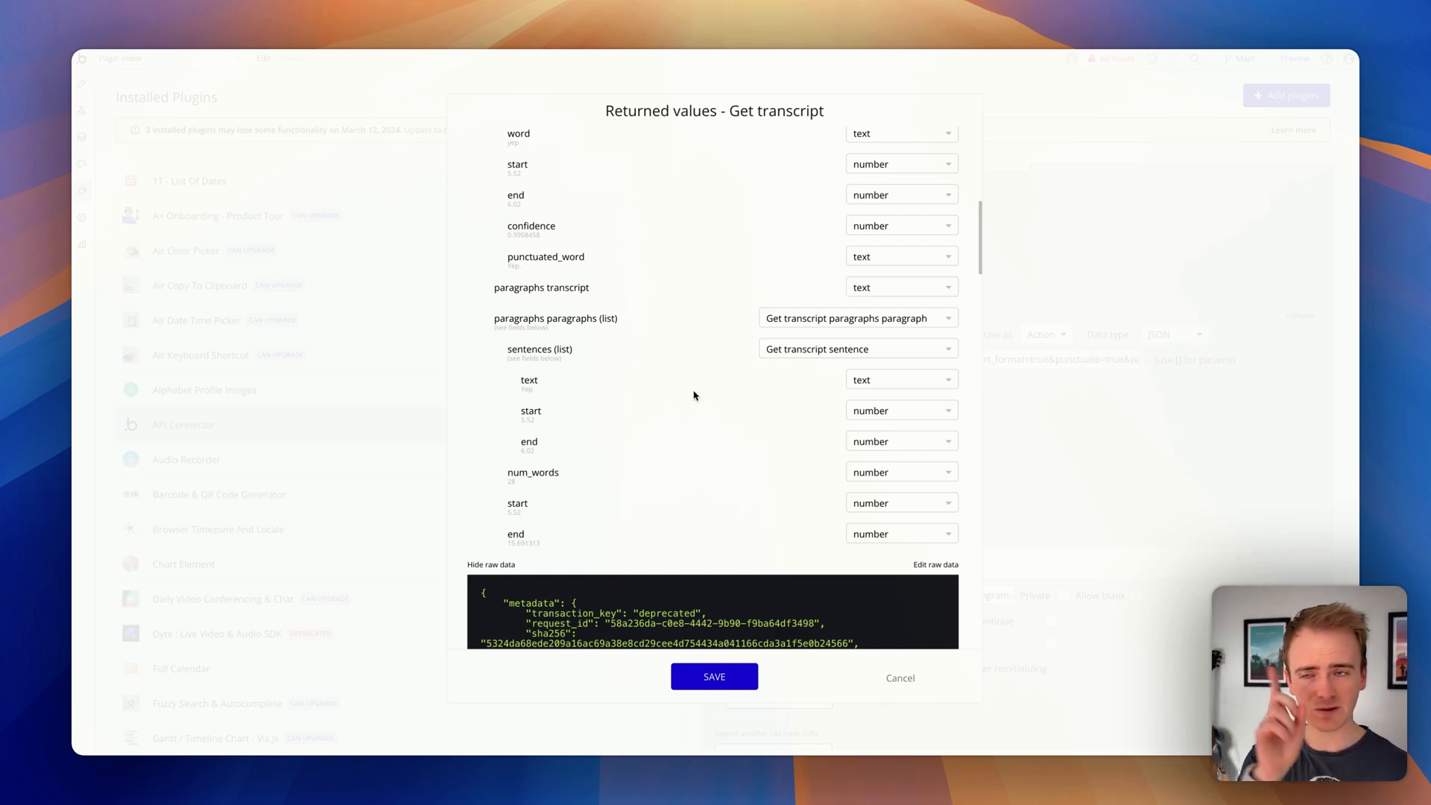
scroll(693, 395, down, 10)
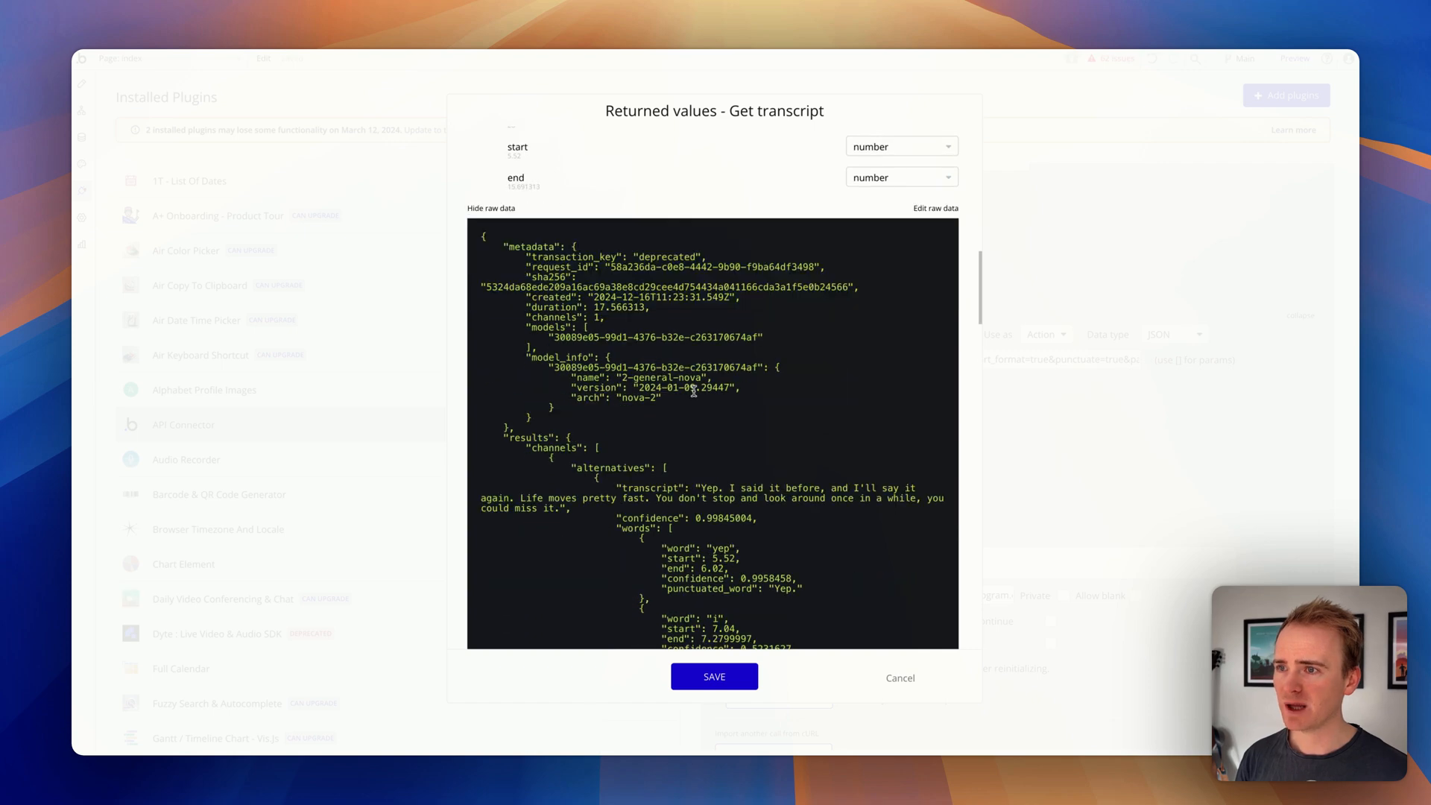
scroll(693, 391, down, 3)
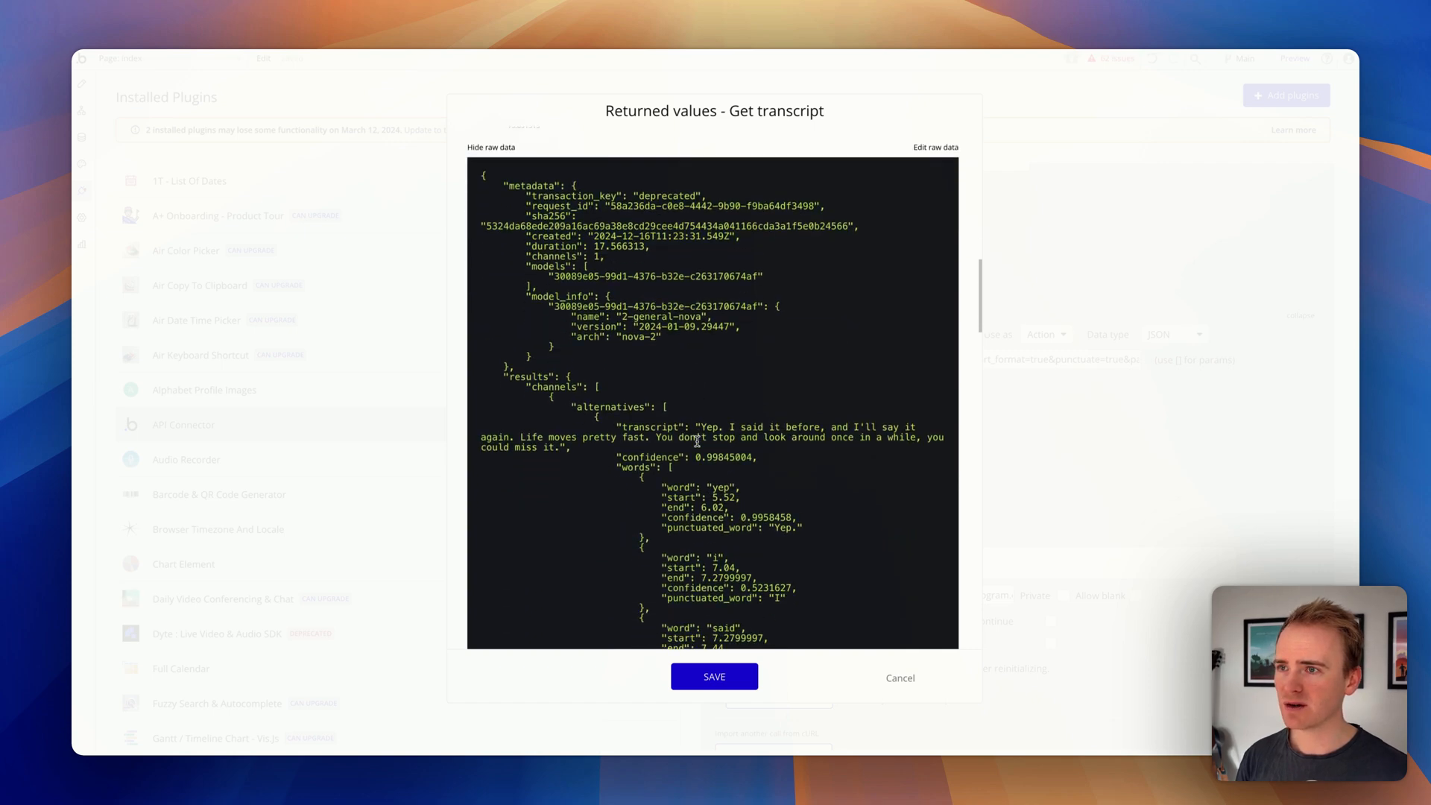
scroll(705, 433, down, 10)
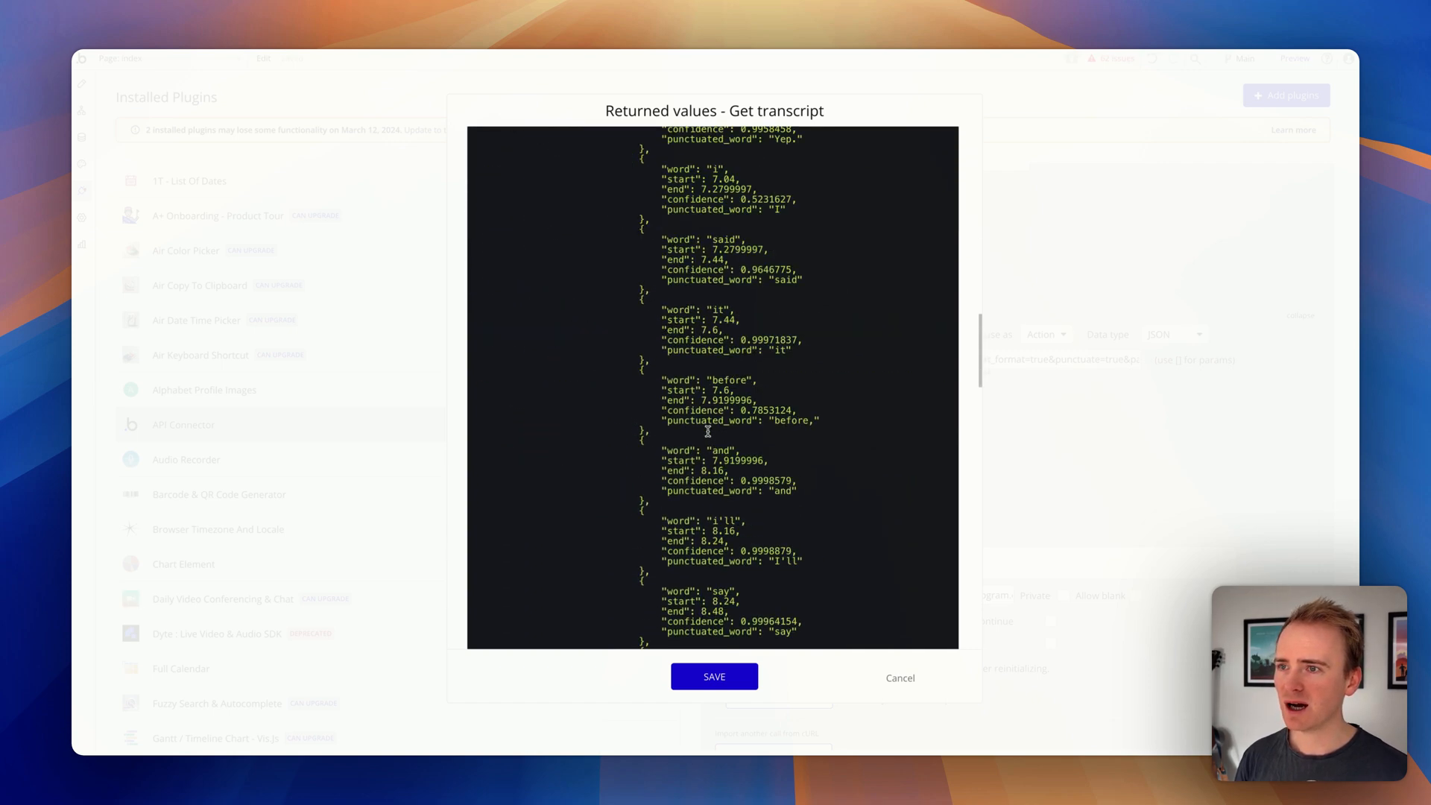
scroll(708, 431, down, 20)
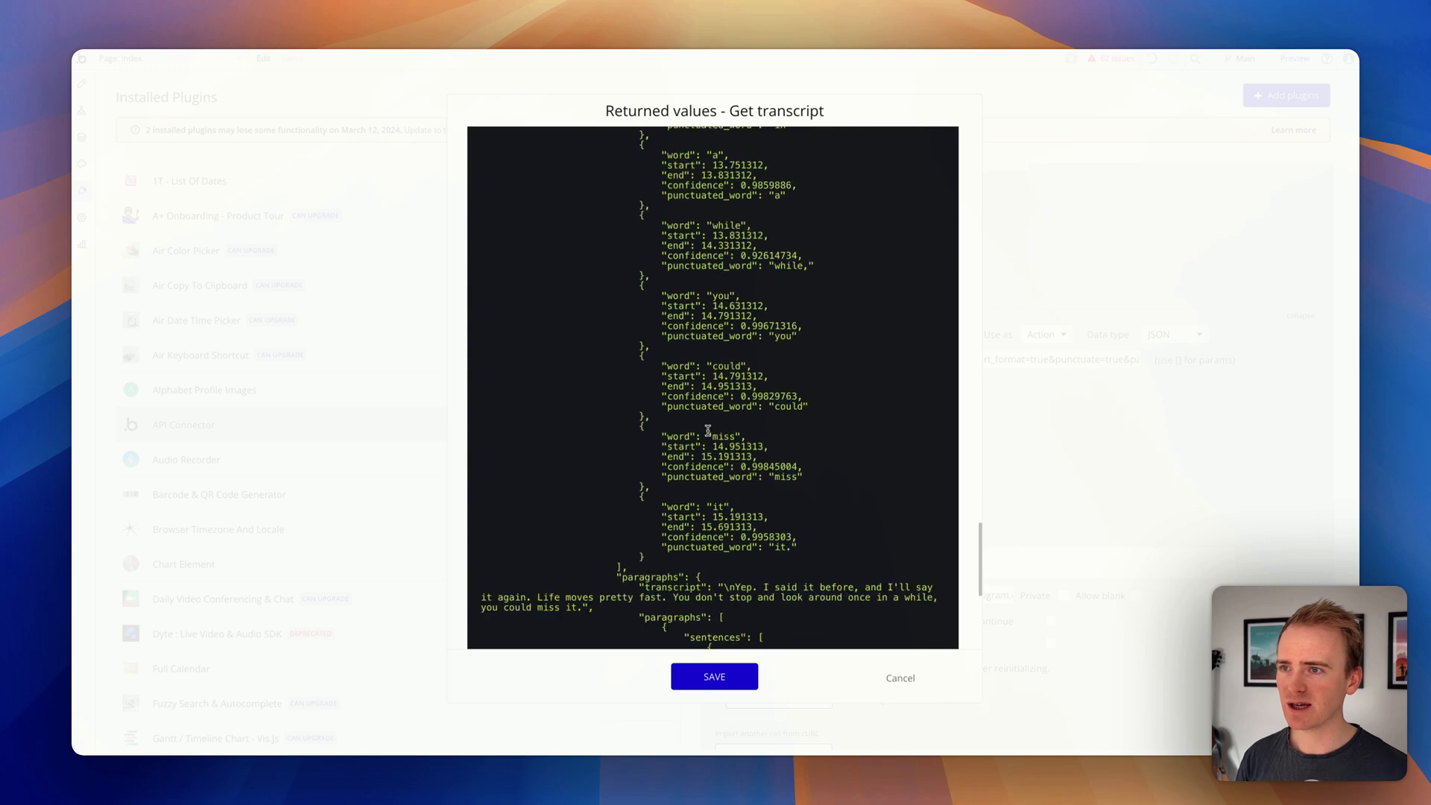
scroll(708, 431, down, 5)
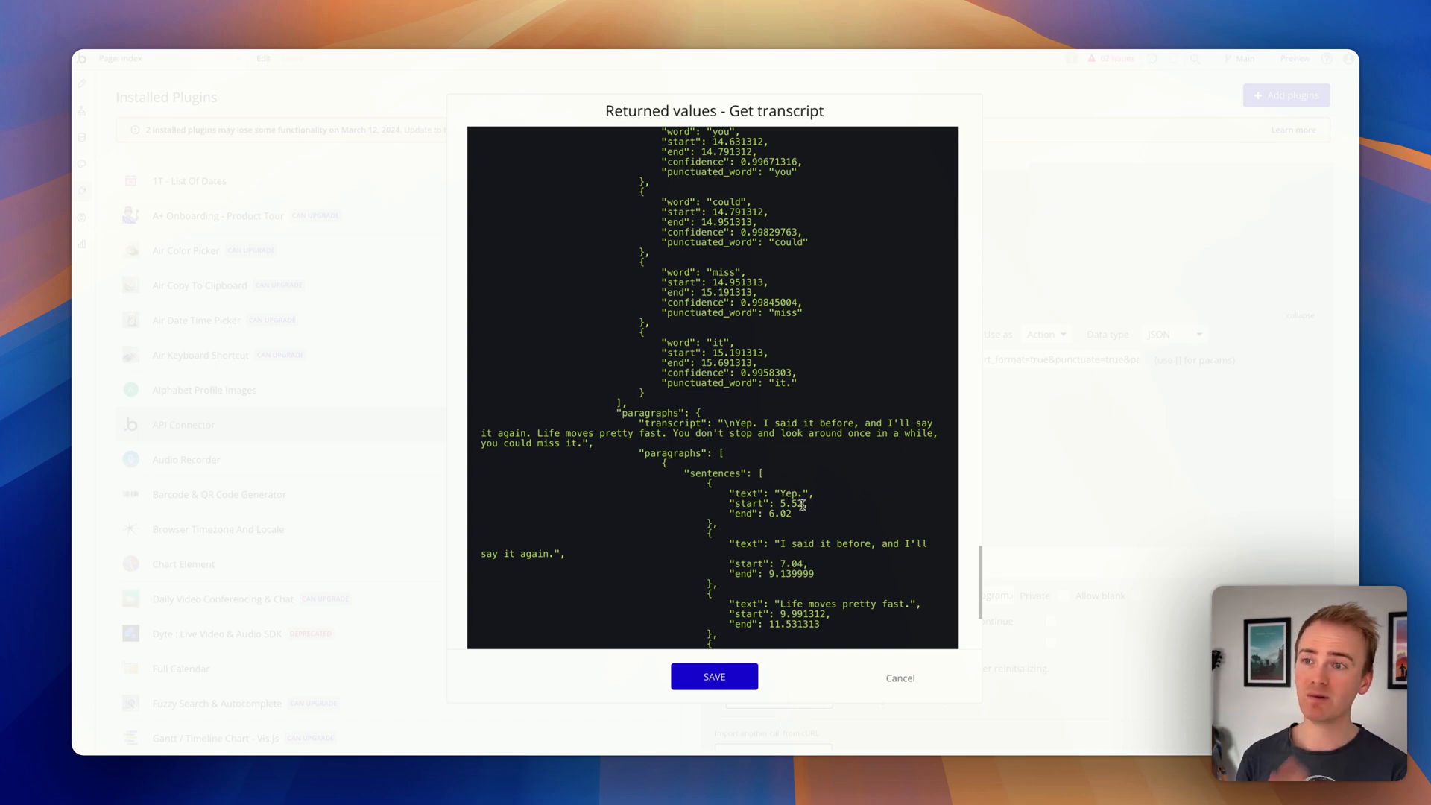
scroll(802, 504, down, 5)
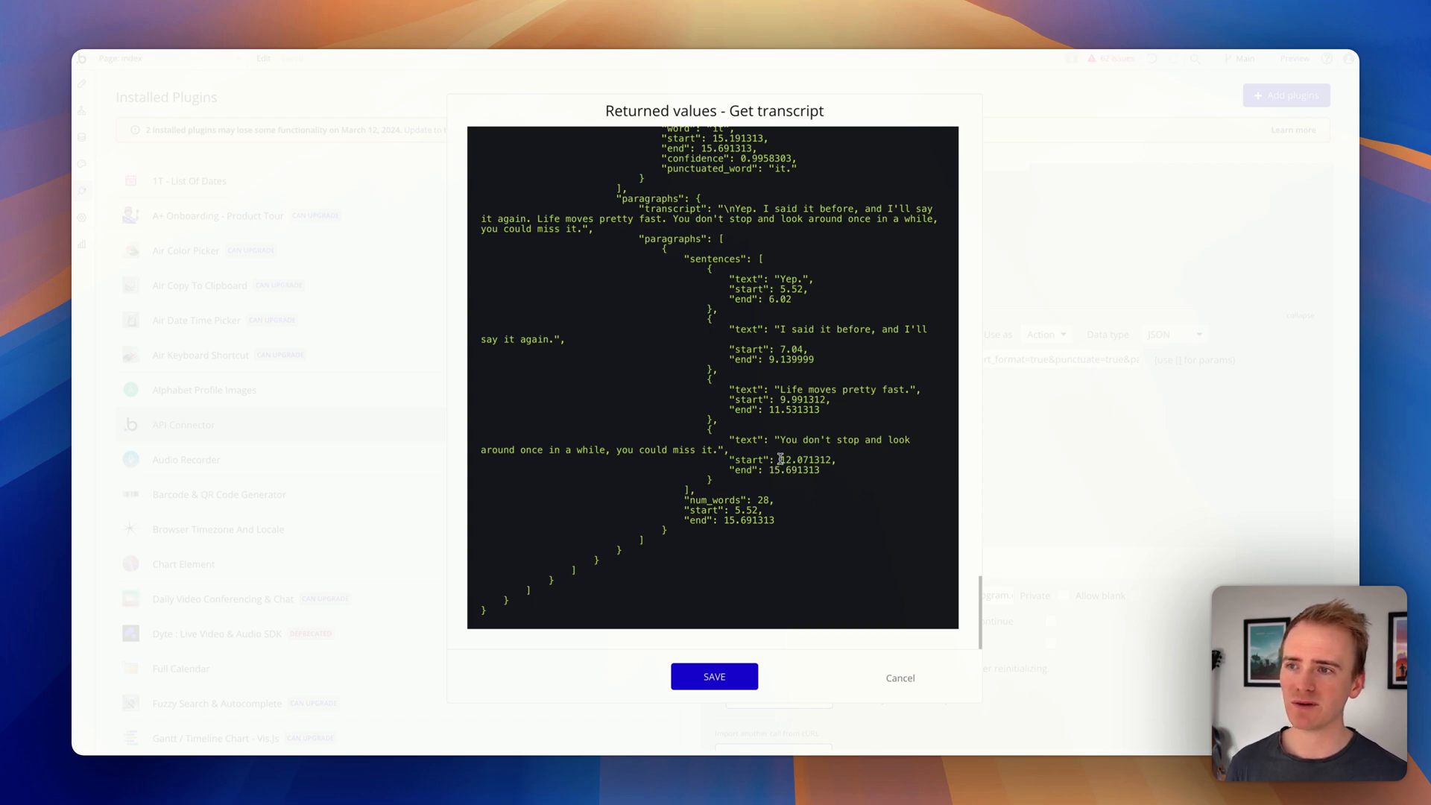
drag(780, 459, 792, 459)
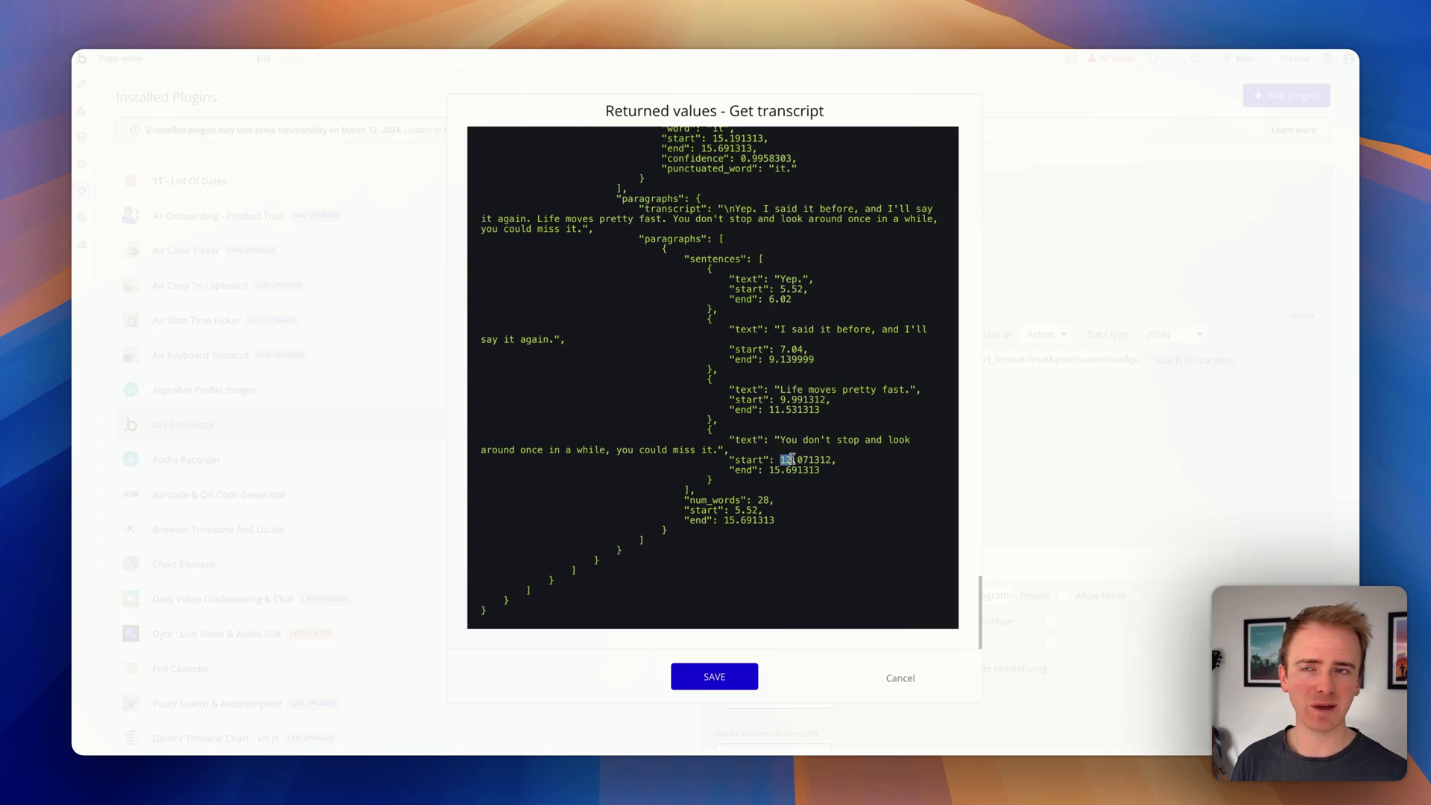
Step: Review the returned field types of the Get transcript call from the metadata down, and compare them with the raw word entries
scroll(793, 459, up, 20)
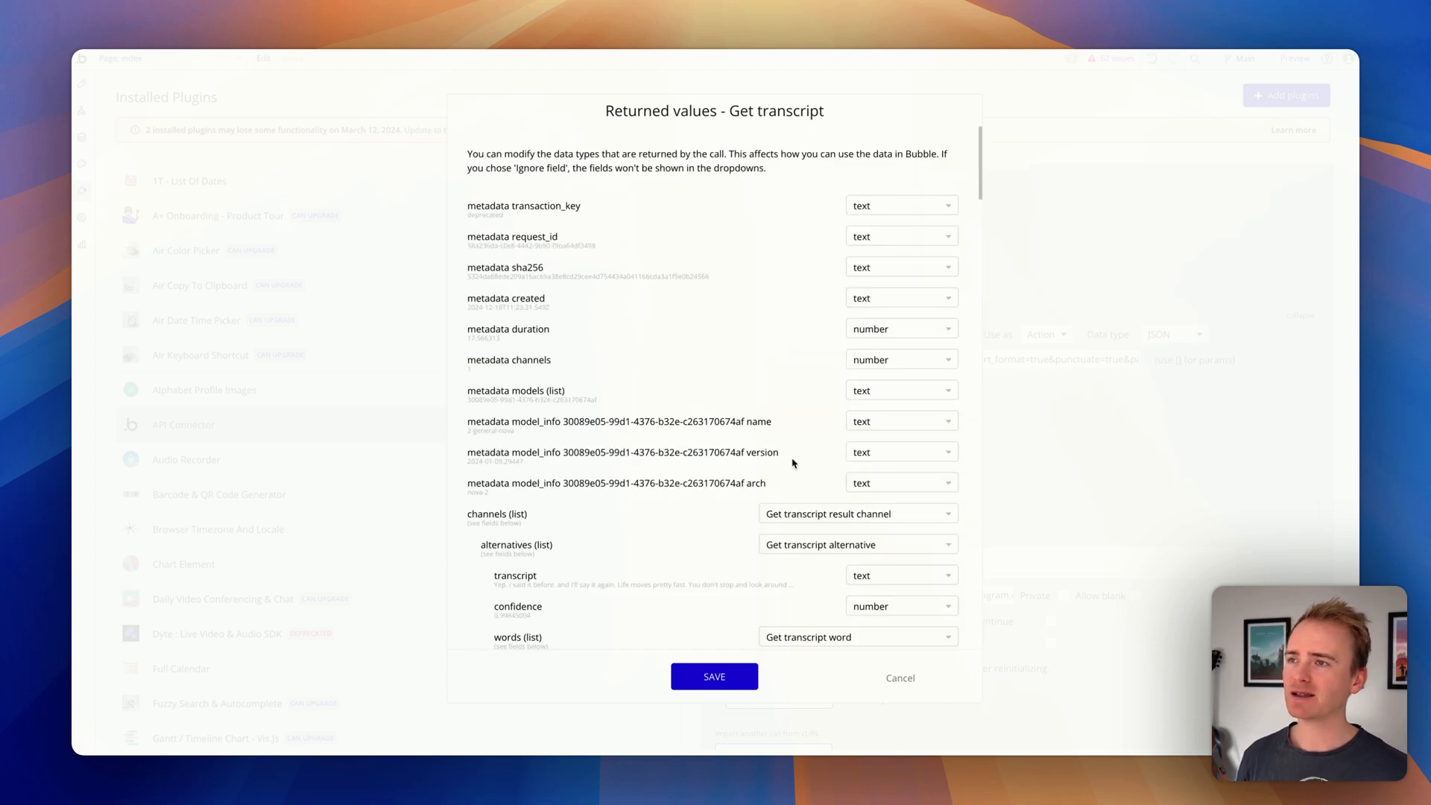
scroll(793, 463, down, 4)
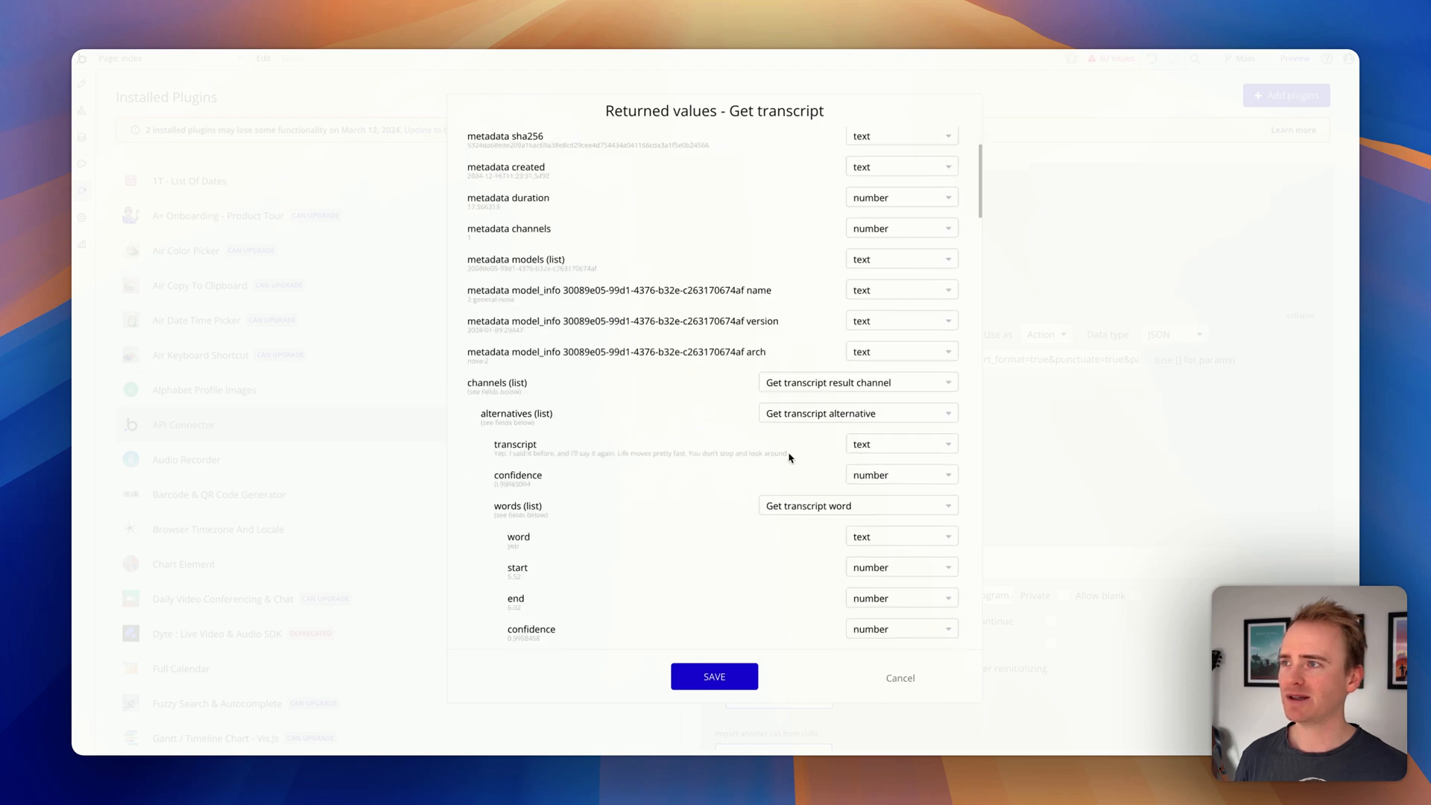
scroll(788, 453, down, 6)
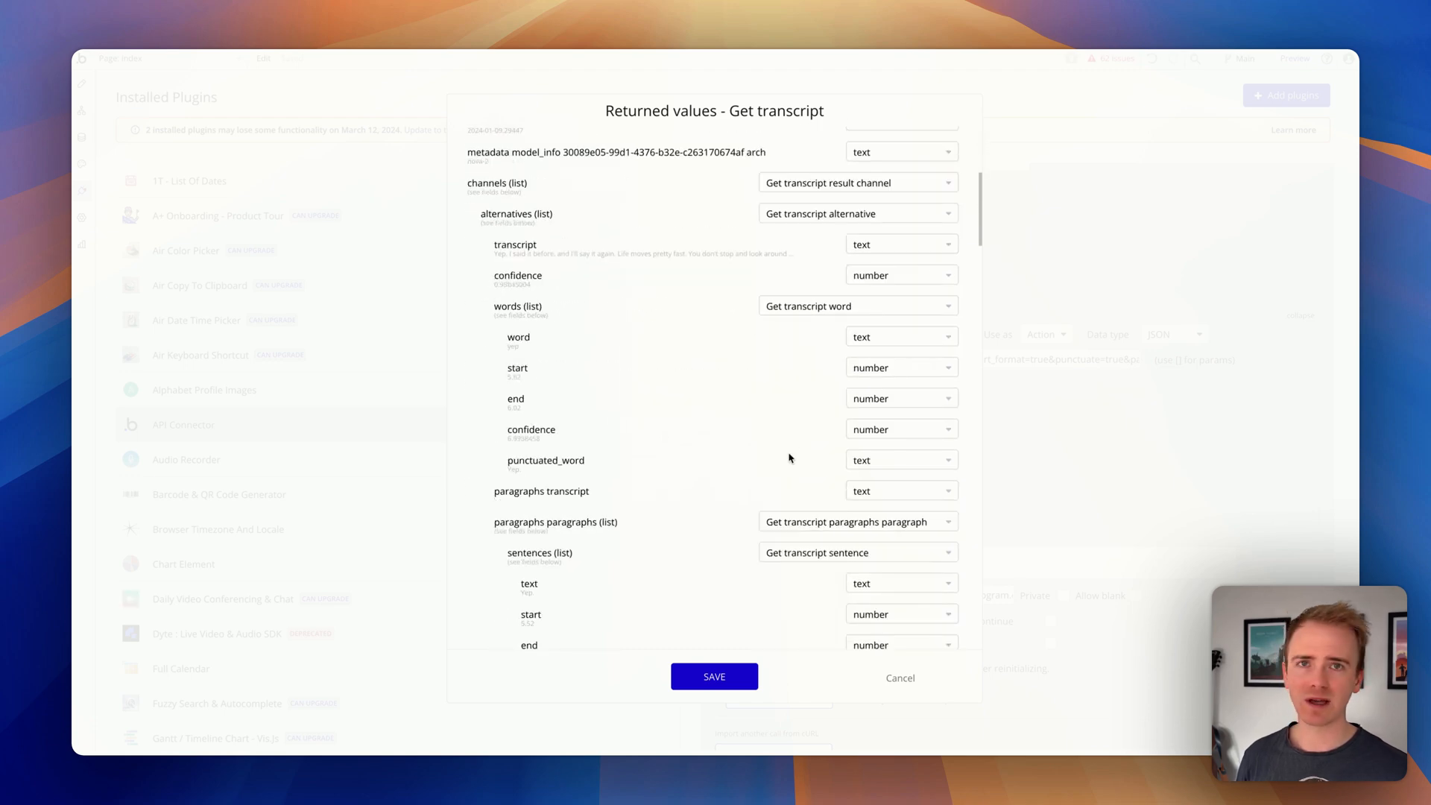
scroll(788, 456, down, 20)
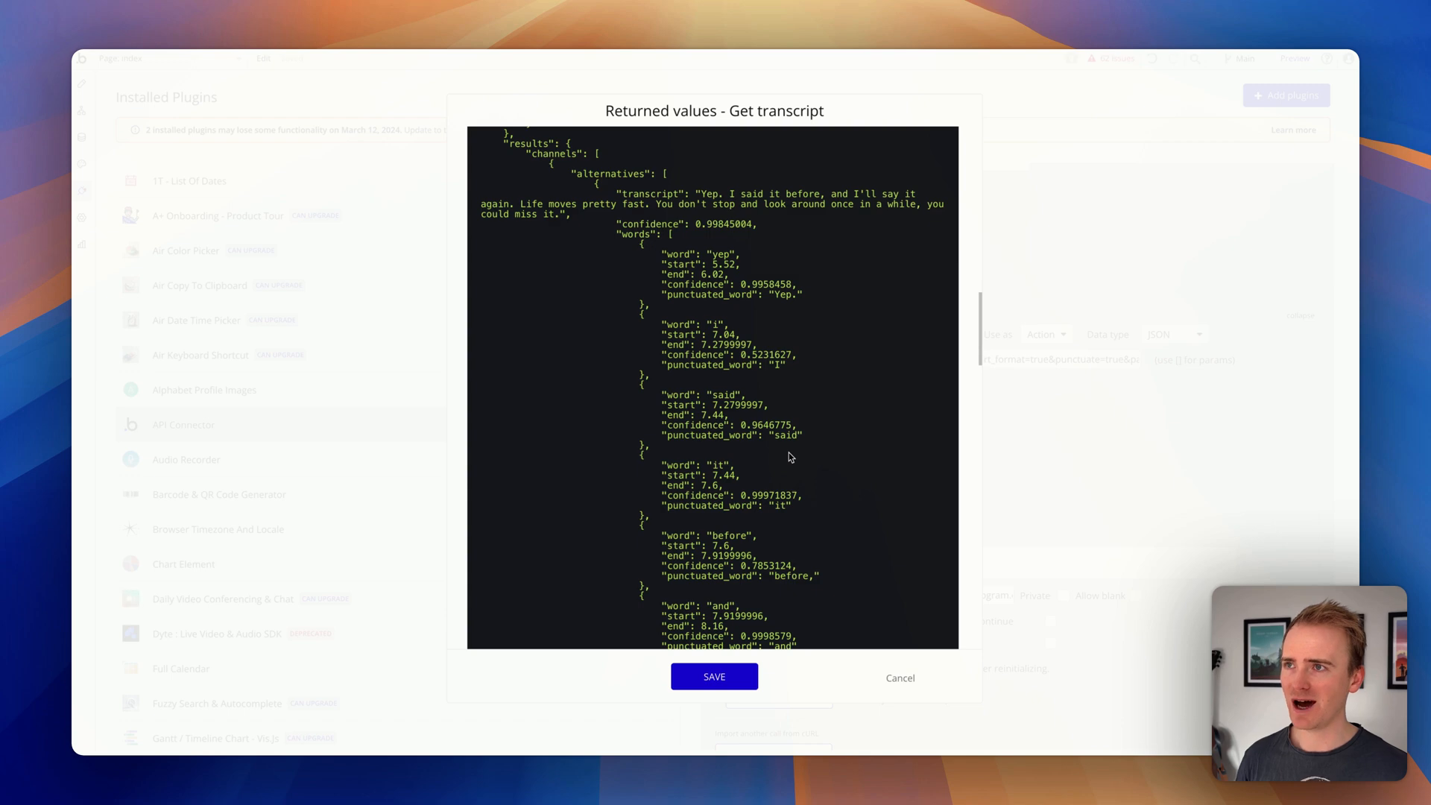
scroll(788, 453, down, 11)
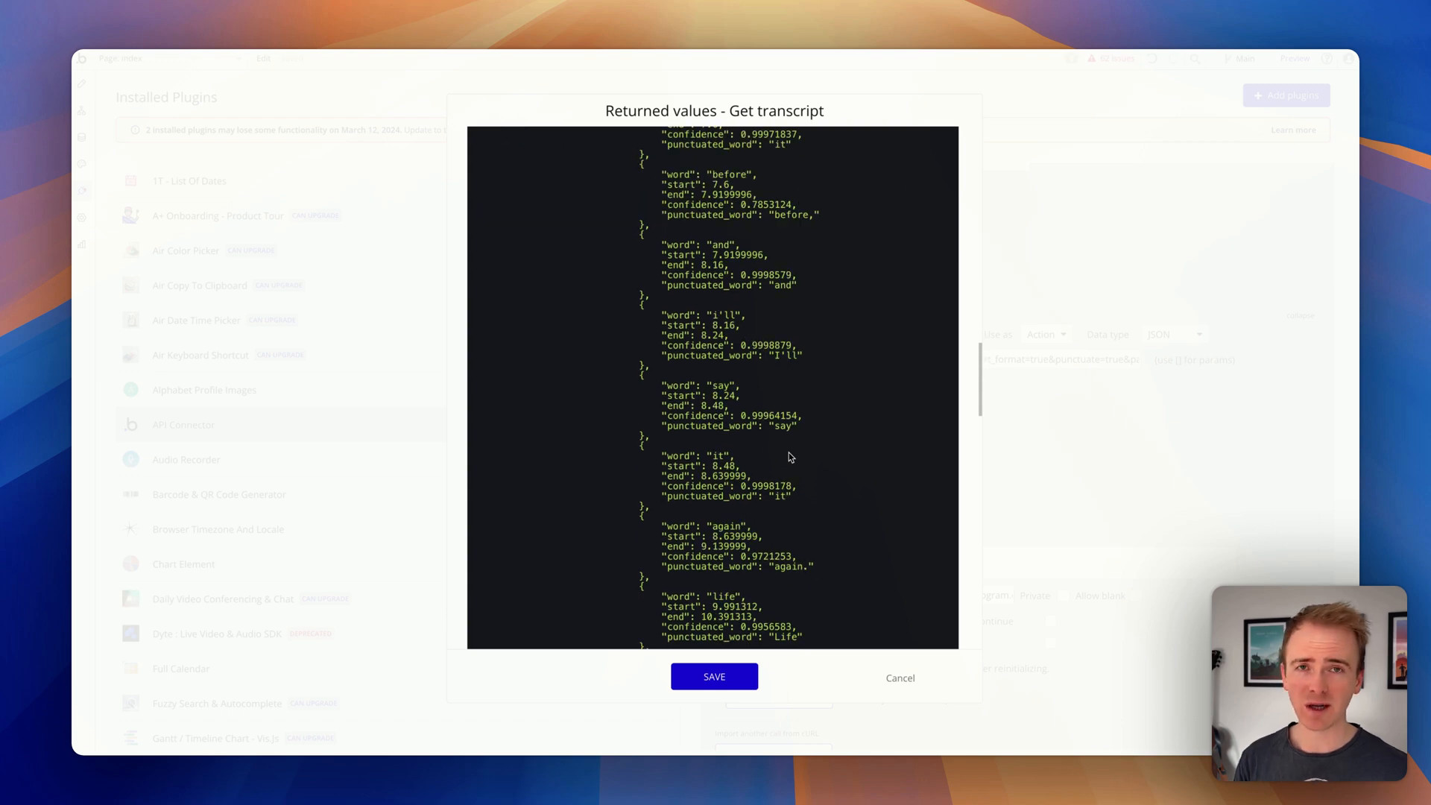